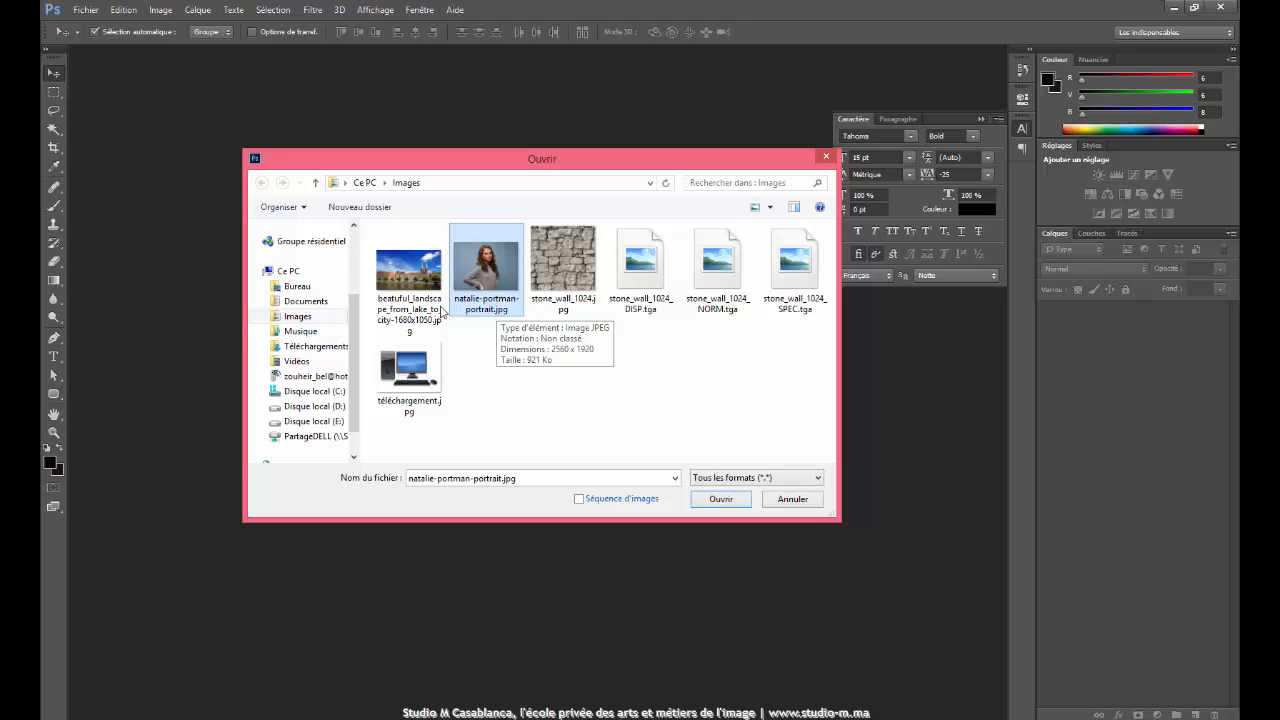
Open beatuful_landscape_from_lake_to_city-1680x1050.jpg and natalie-portman-portrait.jpg together, view the landscape, and return to the portrait document.
{"action": "left_click", "coordinate": [405, 265]}
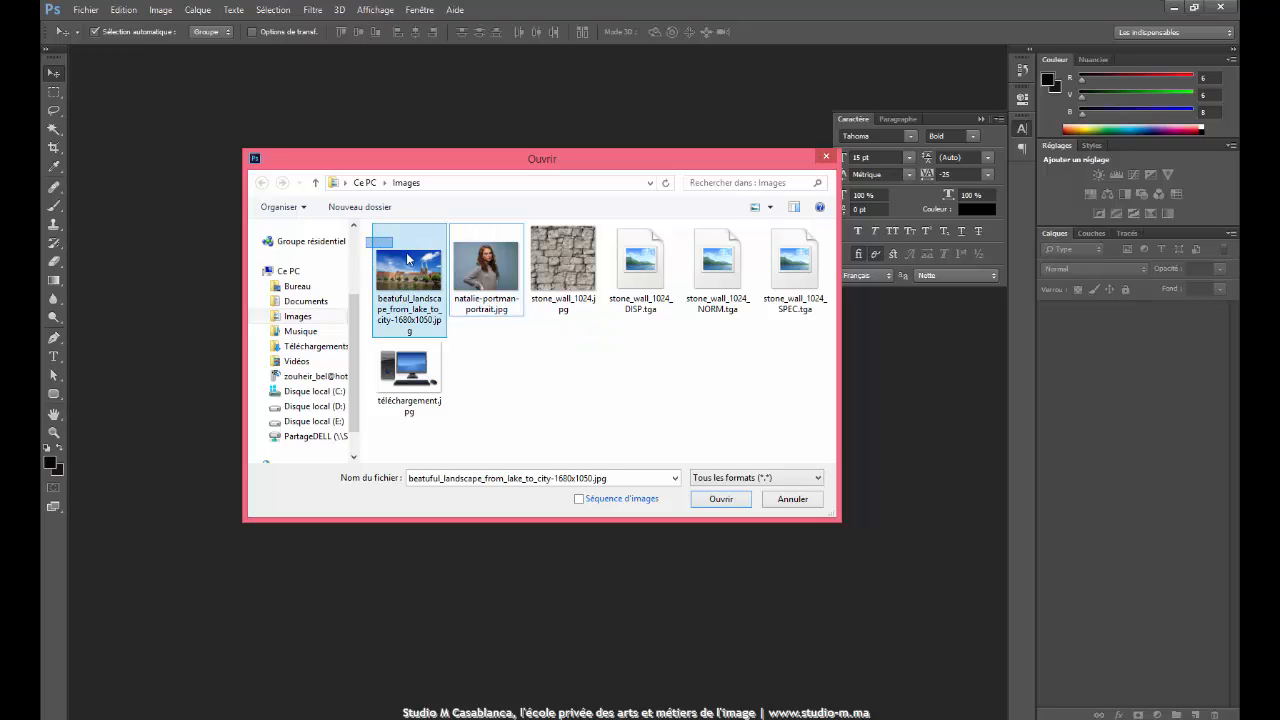
{"action": "left_click", "coordinate": [498, 302], "text": "ctrl"}
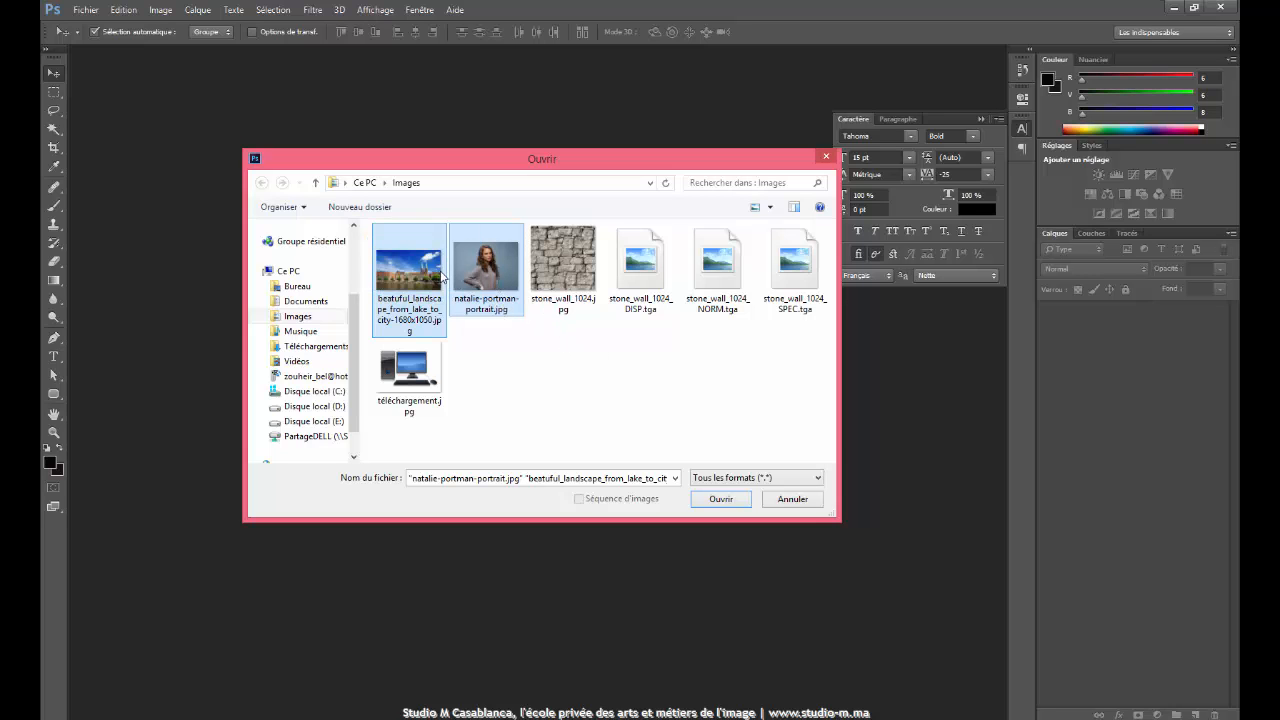
{"action": "left_click", "coordinate": [715, 499]}
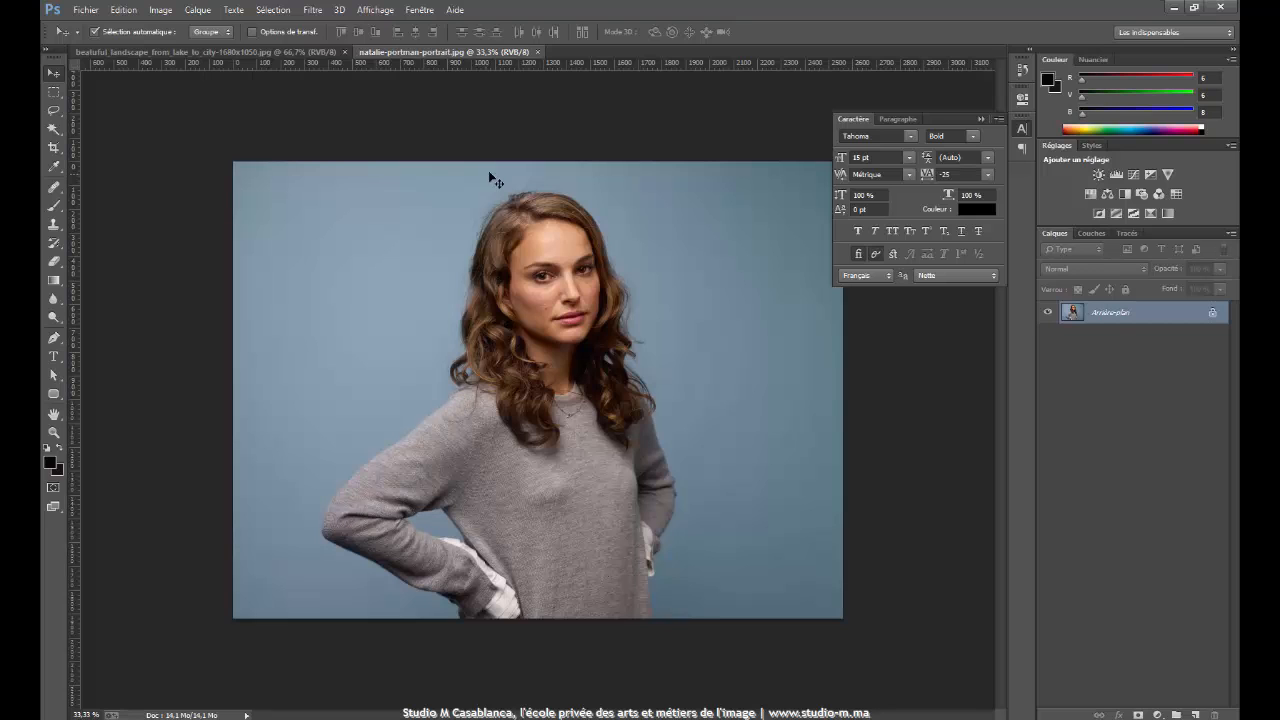
{"action": "left_click", "coordinate": [236, 52]}
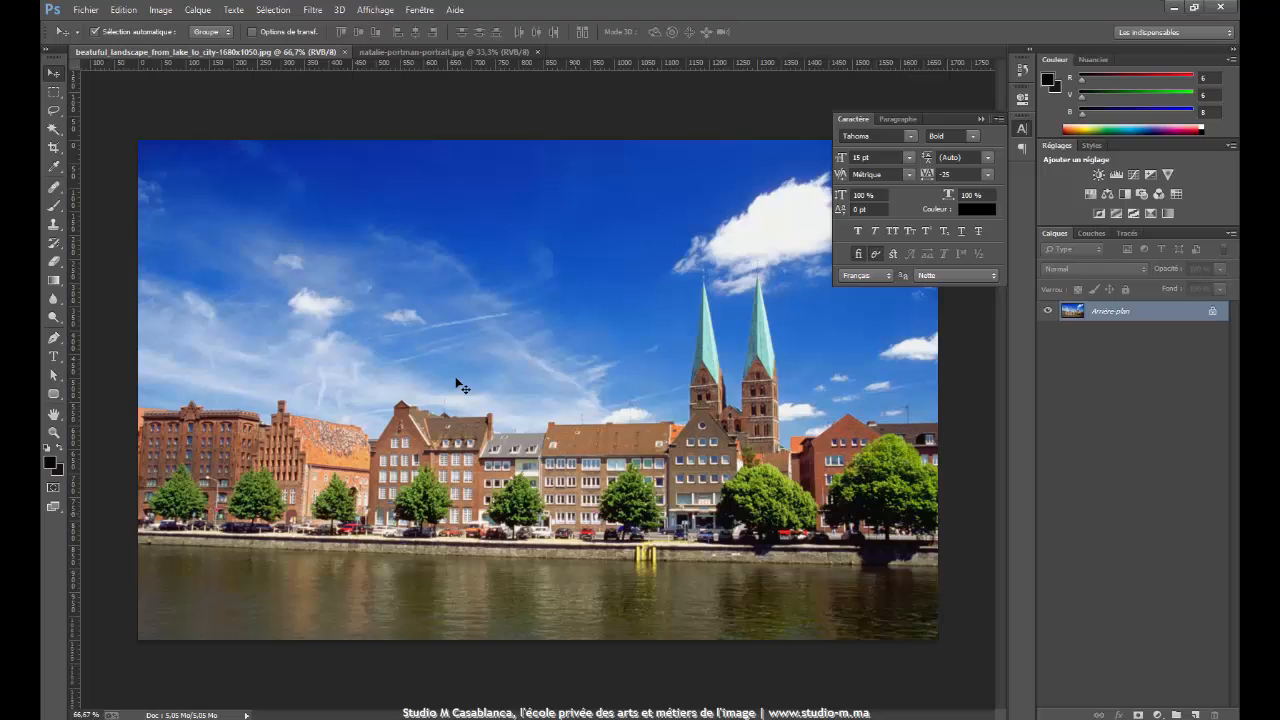
{"action": "left_click", "coordinate": [412, 48]}
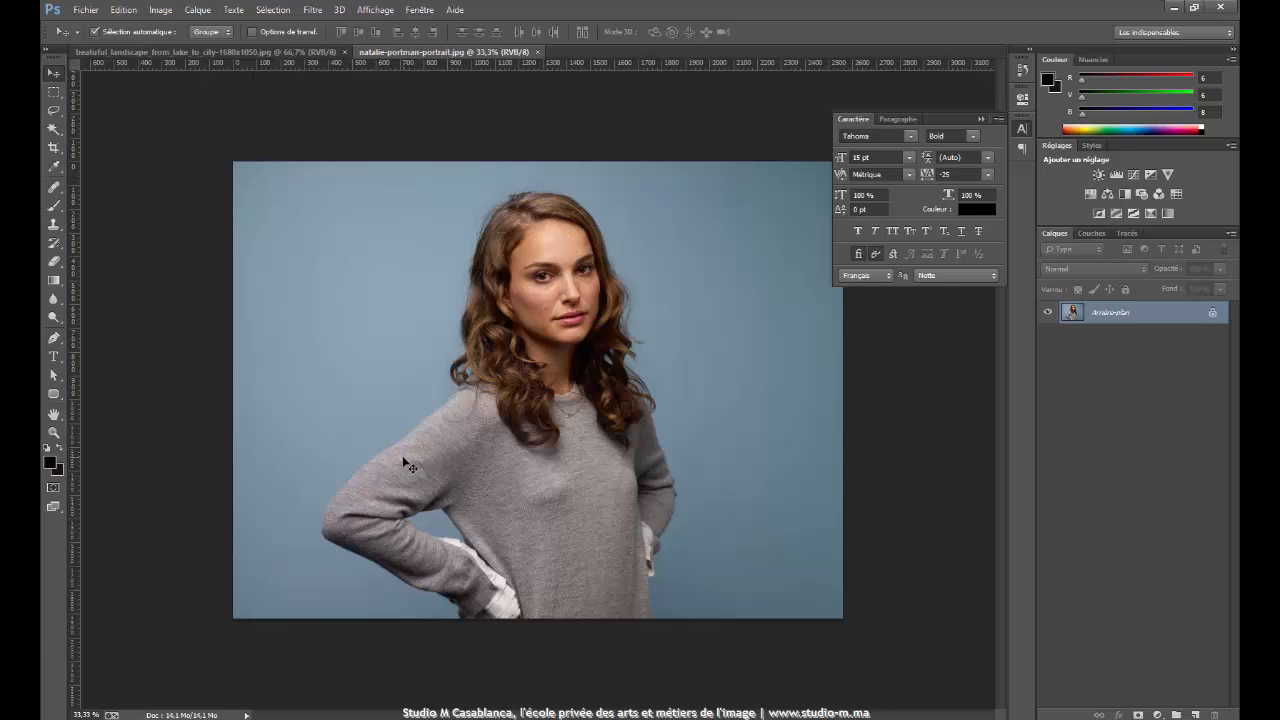
Select the blue background on both sides of the woman with the Quick Selection tool.
{"action": "left_click", "coordinate": [53, 130]}
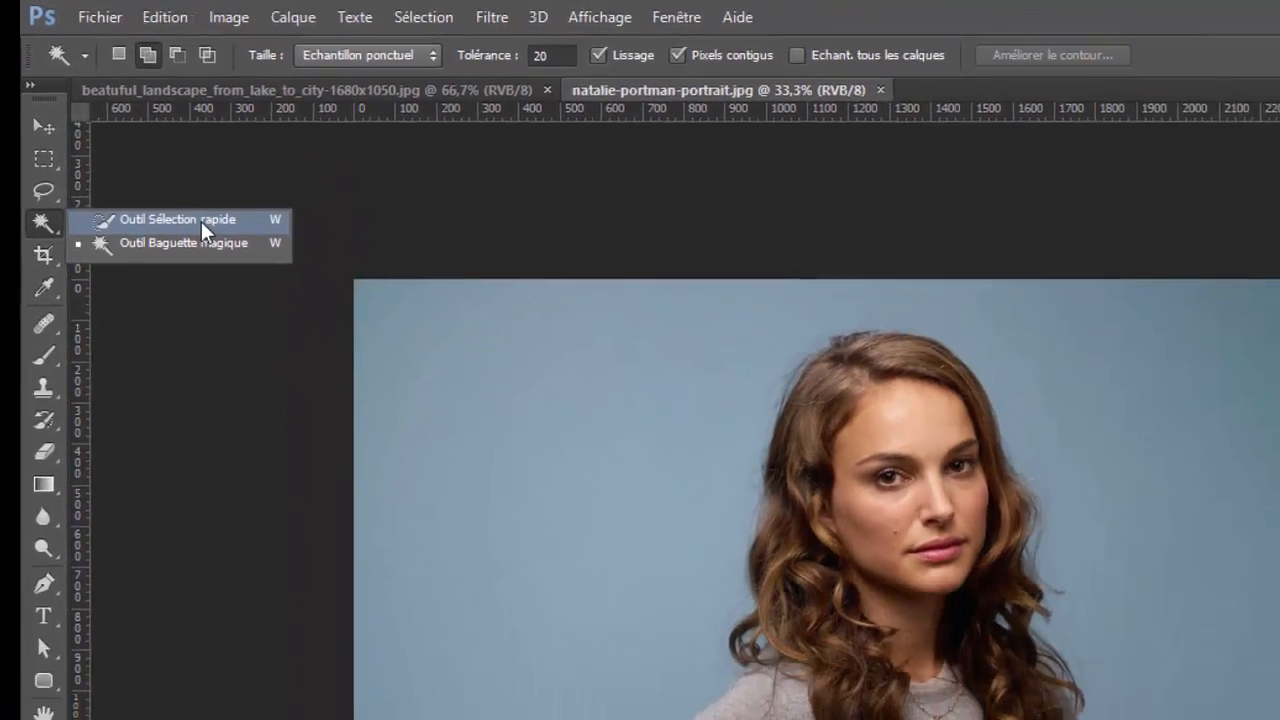
{"action": "left_click", "coordinate": [163, 316]}
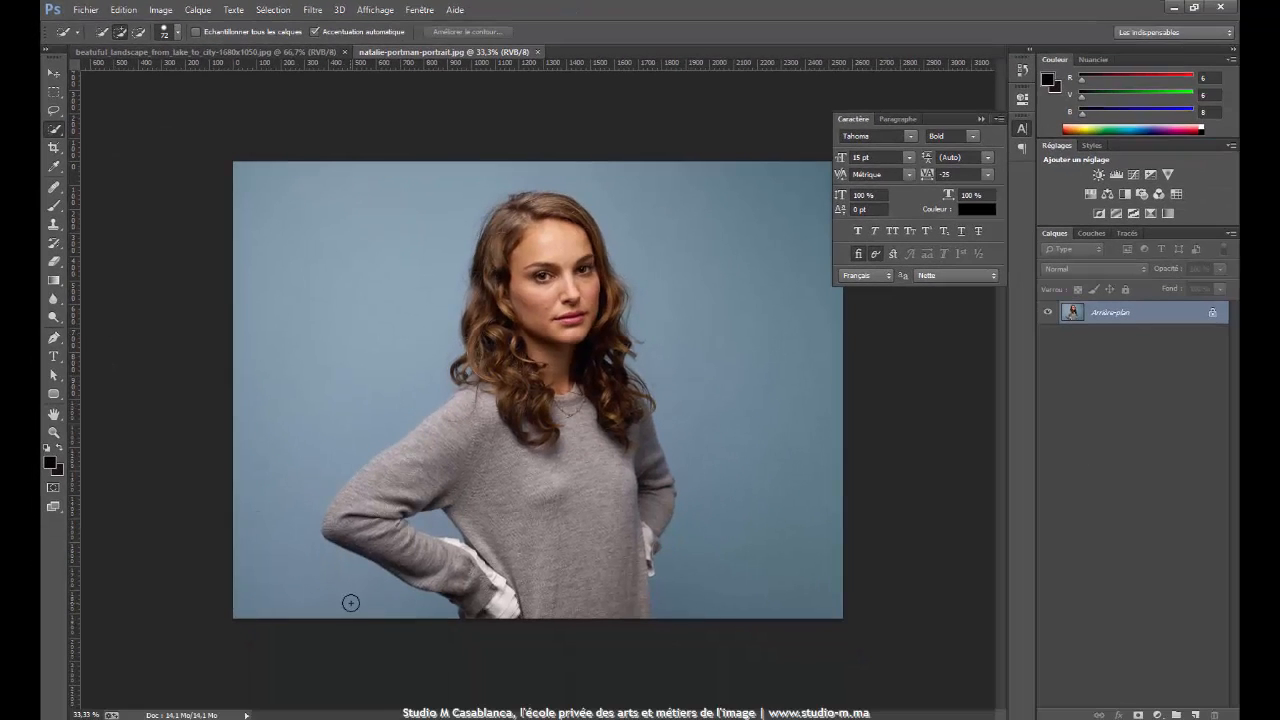
{"action": "mouse_move", "coordinate": [346, 602]}
{"action": "left_mouse_down"}
{"action": "mouse_move", "coordinate": [288, 570]}
{"action": "mouse_move", "coordinate": [276, 528]}
{"action": "mouse_move", "coordinate": [277, 467]}
{"action": "mouse_move", "coordinate": [323, 358]}
{"action": "left_mouse_up"}
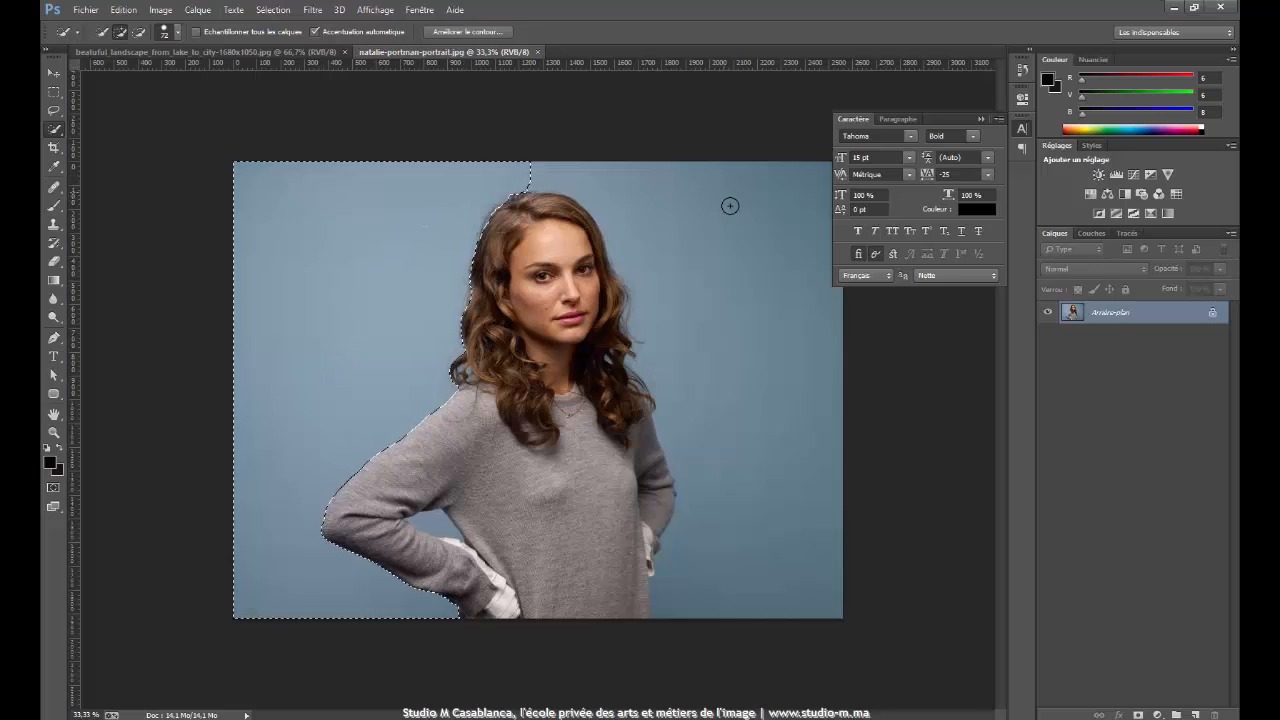
{"action": "left_click_drag", "start_coordinate": [729, 206], "coordinate": [747, 273]}
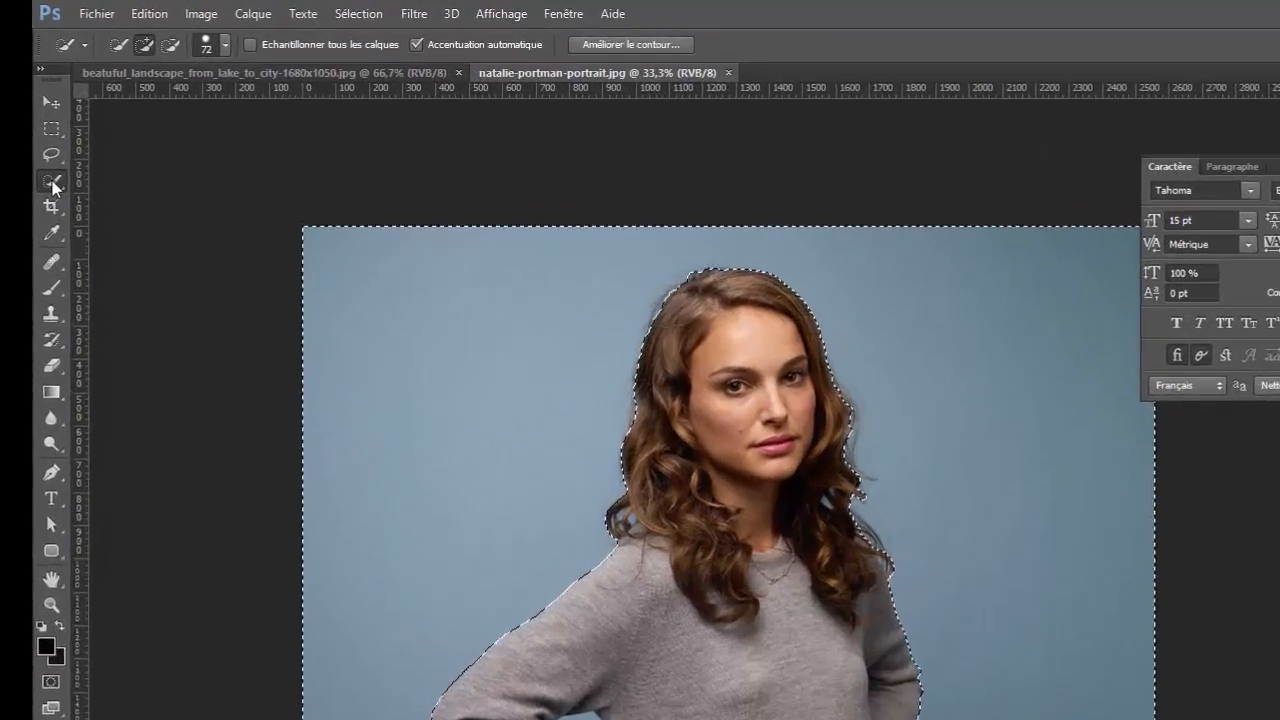
Switch from the Quick Selection tool to the Magic Wand tool.
{"action": "right_click", "coordinate": [53, 183]}
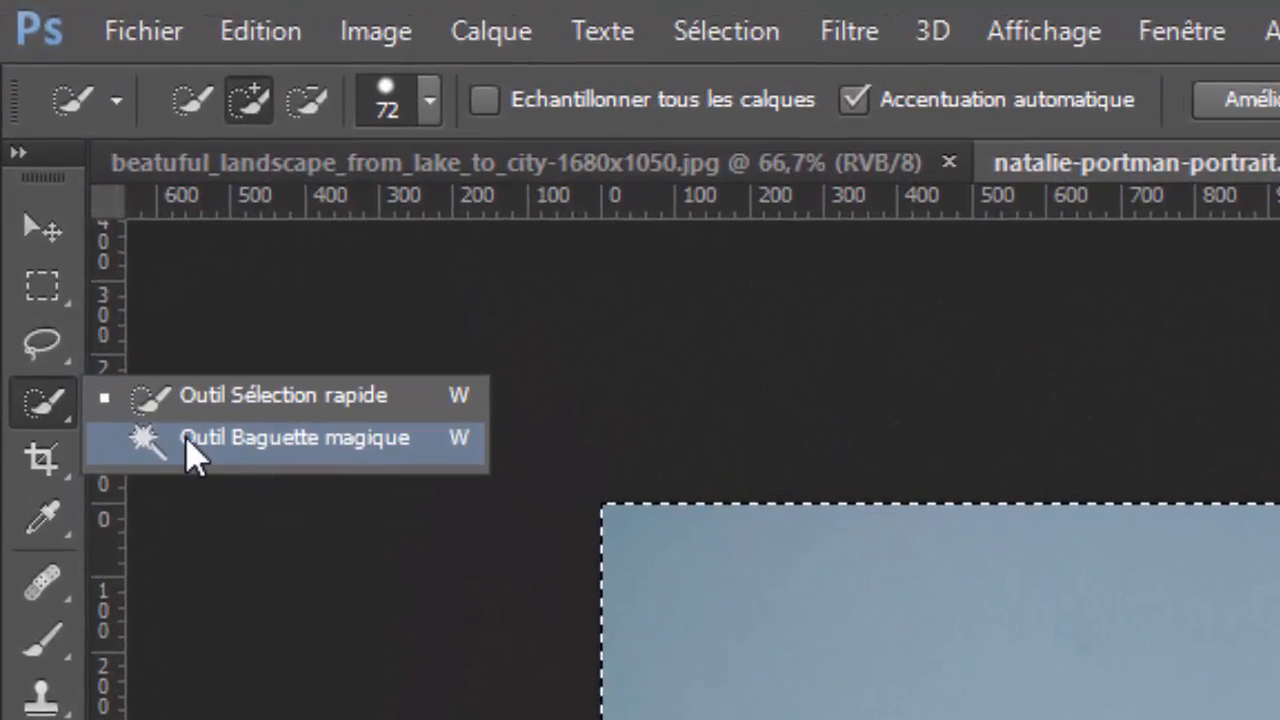
{"action": "left_click", "coordinate": [195, 455]}
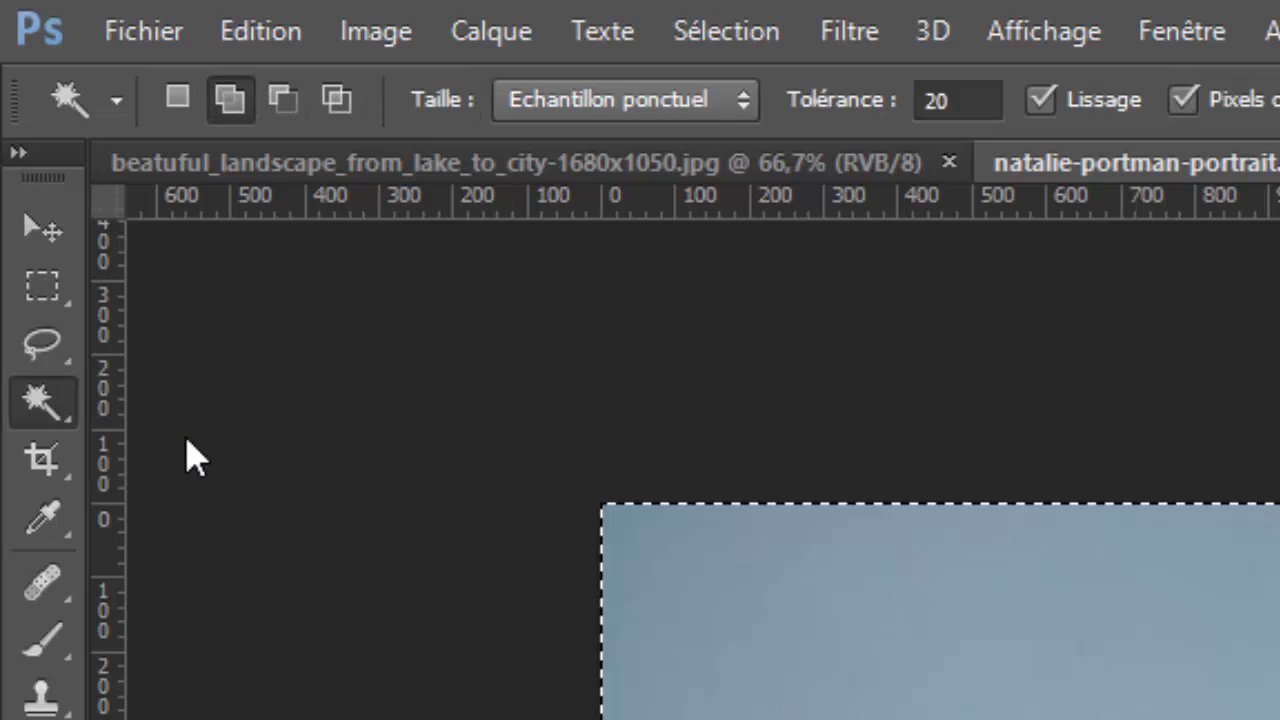
{"action": "right_click", "coordinate": [58, 405]}
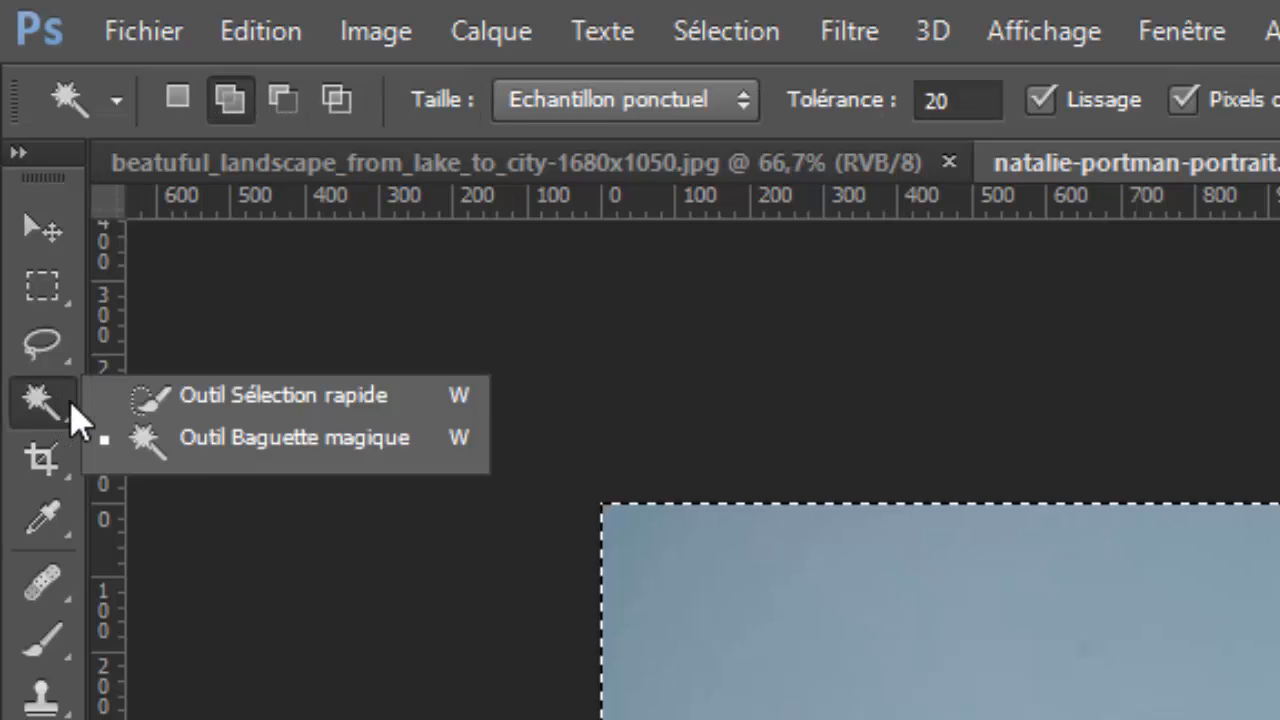
{"action": "left_click", "coordinate": [194, 438]}
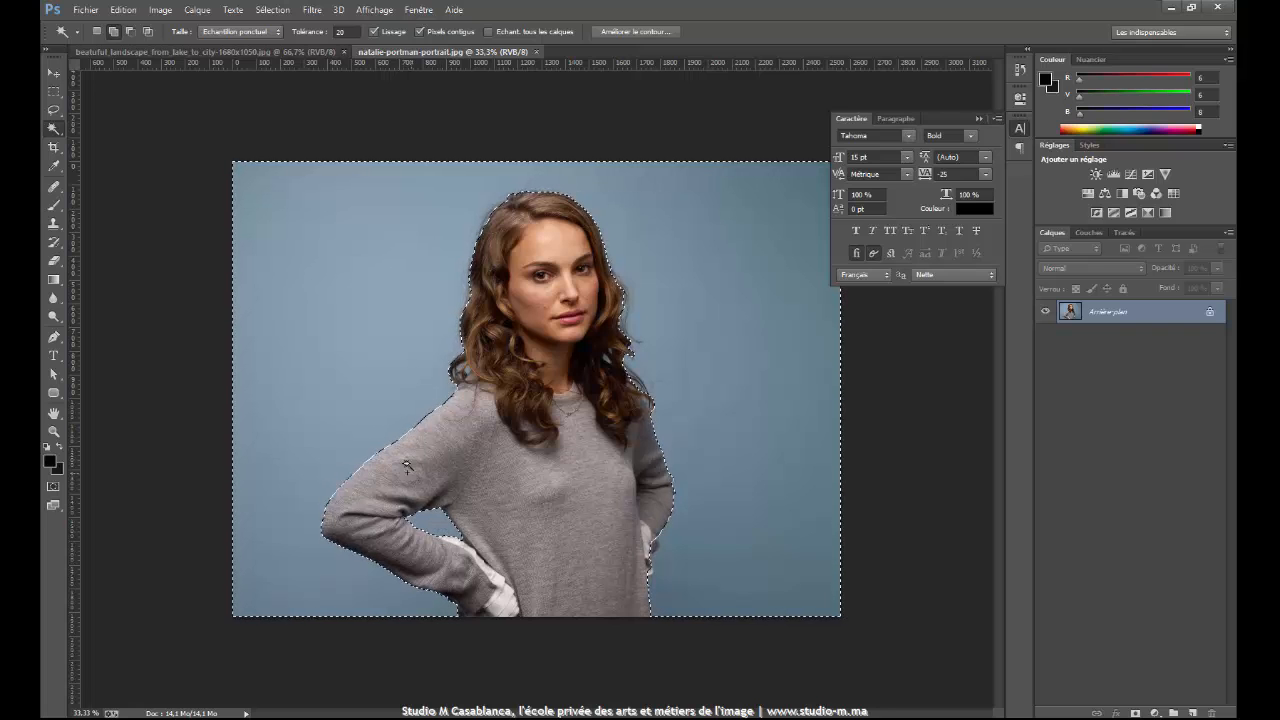
Invert the background selection so that the woman is selected.
{"action": "left_click", "coordinate": [285, 11]}
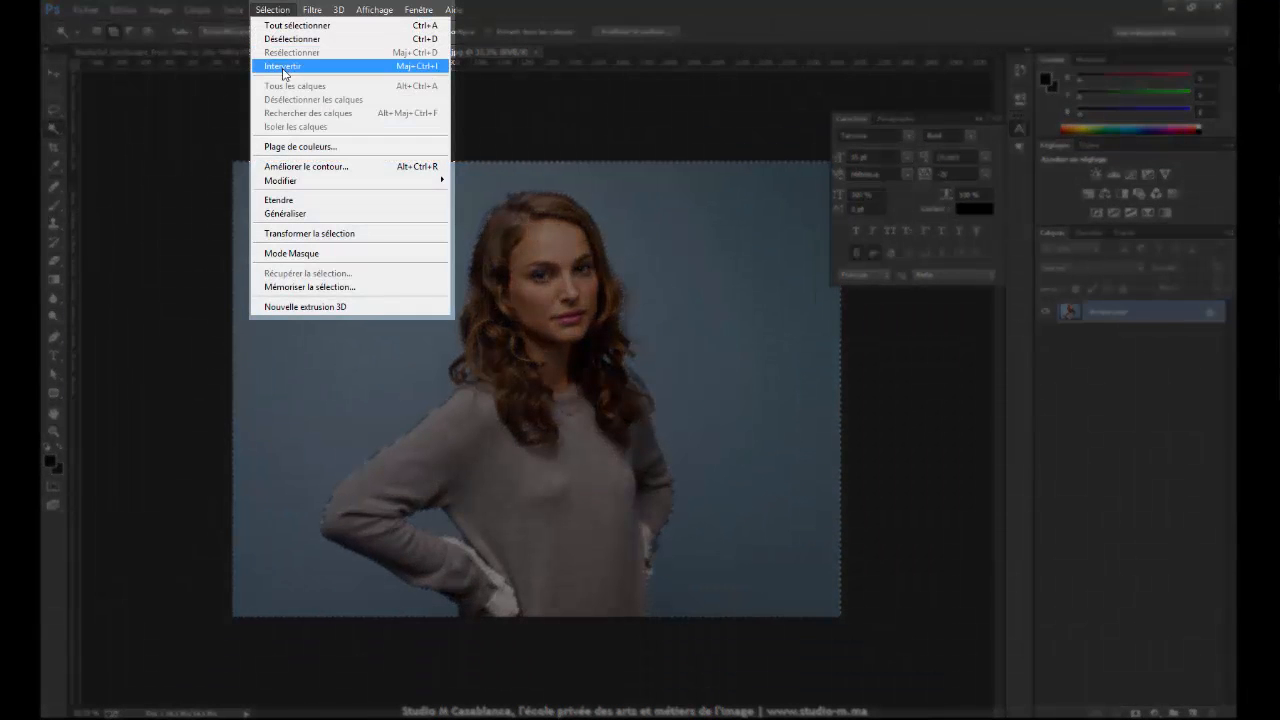
{"action": "left_click", "coordinate": [428, 68]}
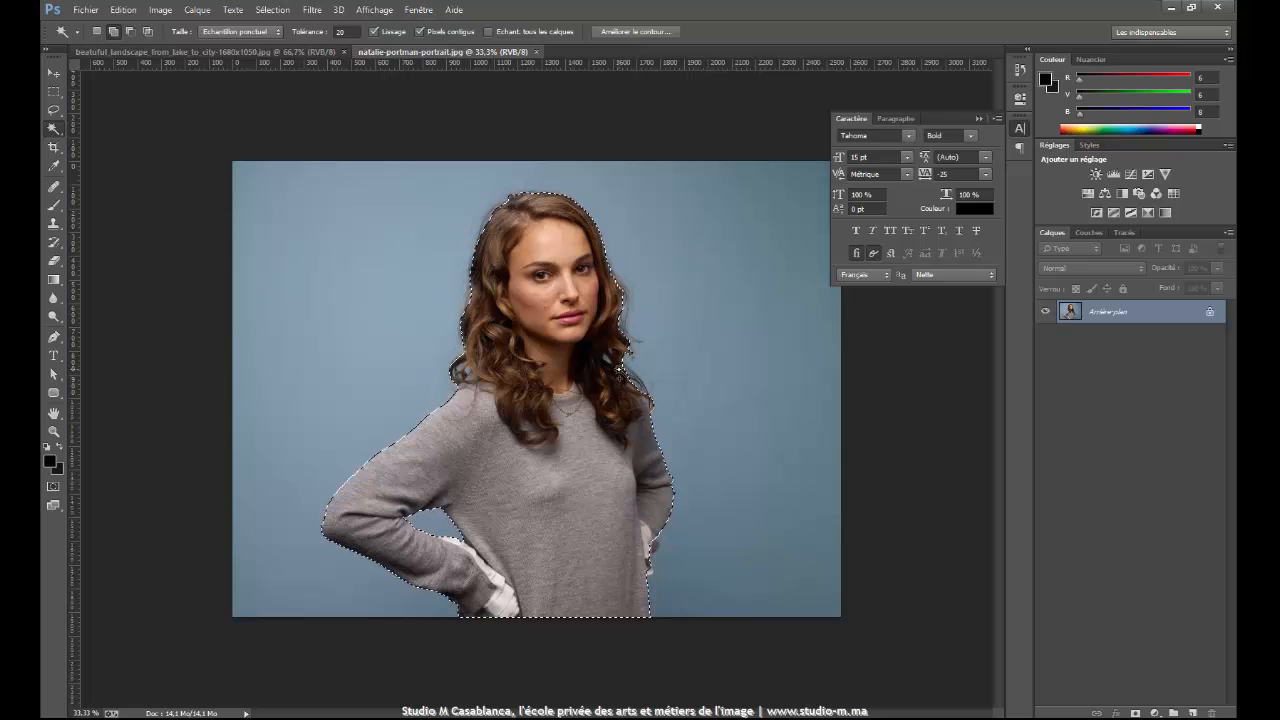
Add the missed parts of the cuff and hand on the woman's far hip to the selection, using the Lasso tool in add mode.
{"action": "left_click", "coordinate": [54, 431]}
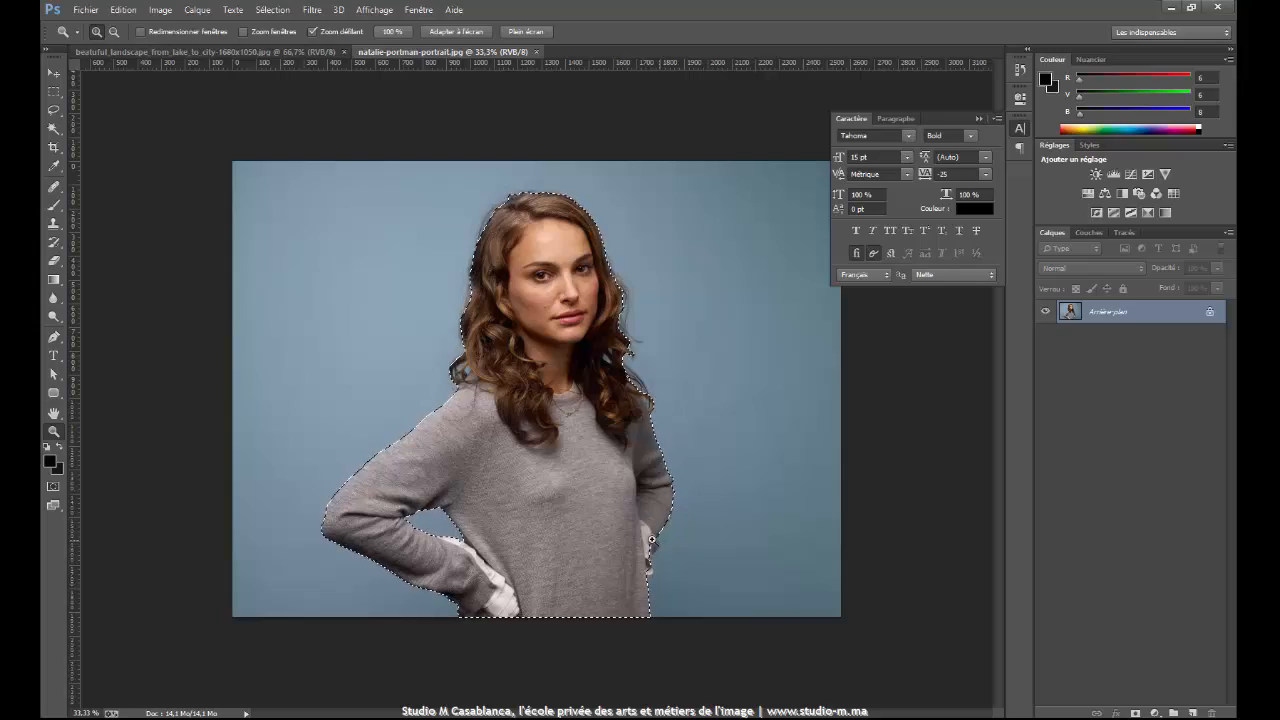
{"action": "left_click", "coordinate": [655, 550]}
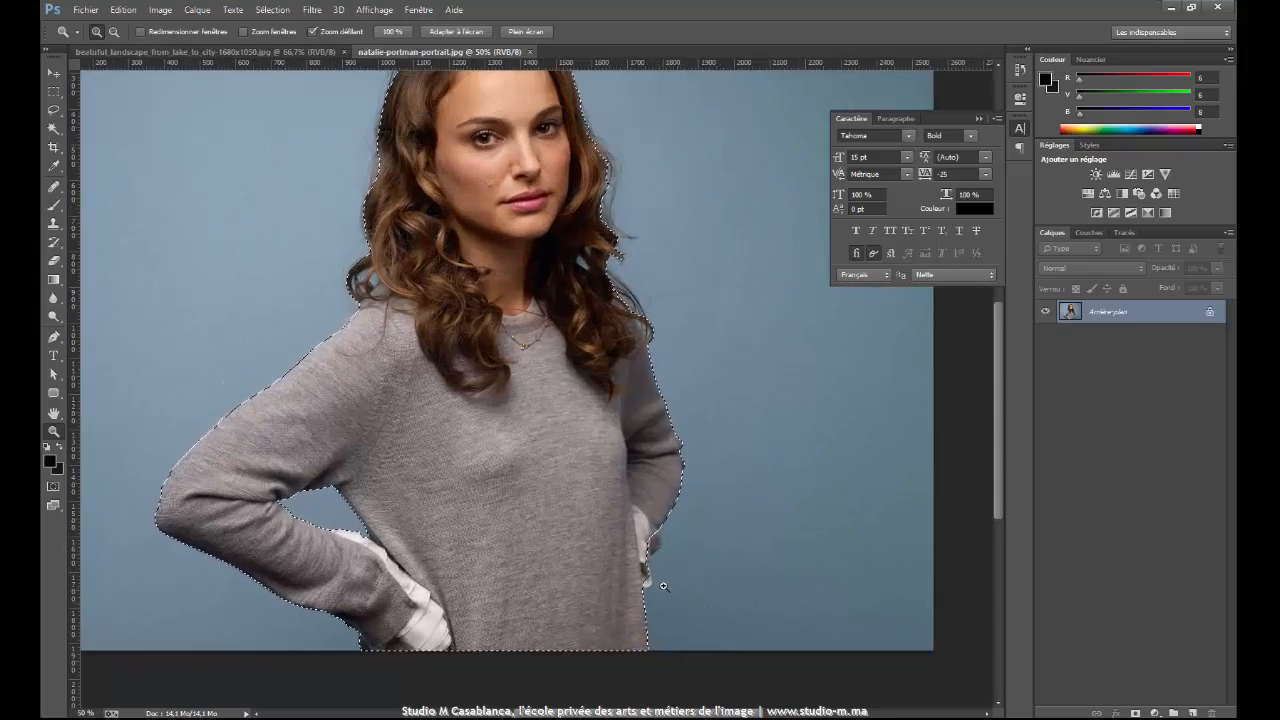
{"action": "left_click", "coordinate": [650, 551]}
{"action": "left_click", "coordinate": [650, 551]}
{"action": "left_click", "coordinate": [650, 549]}
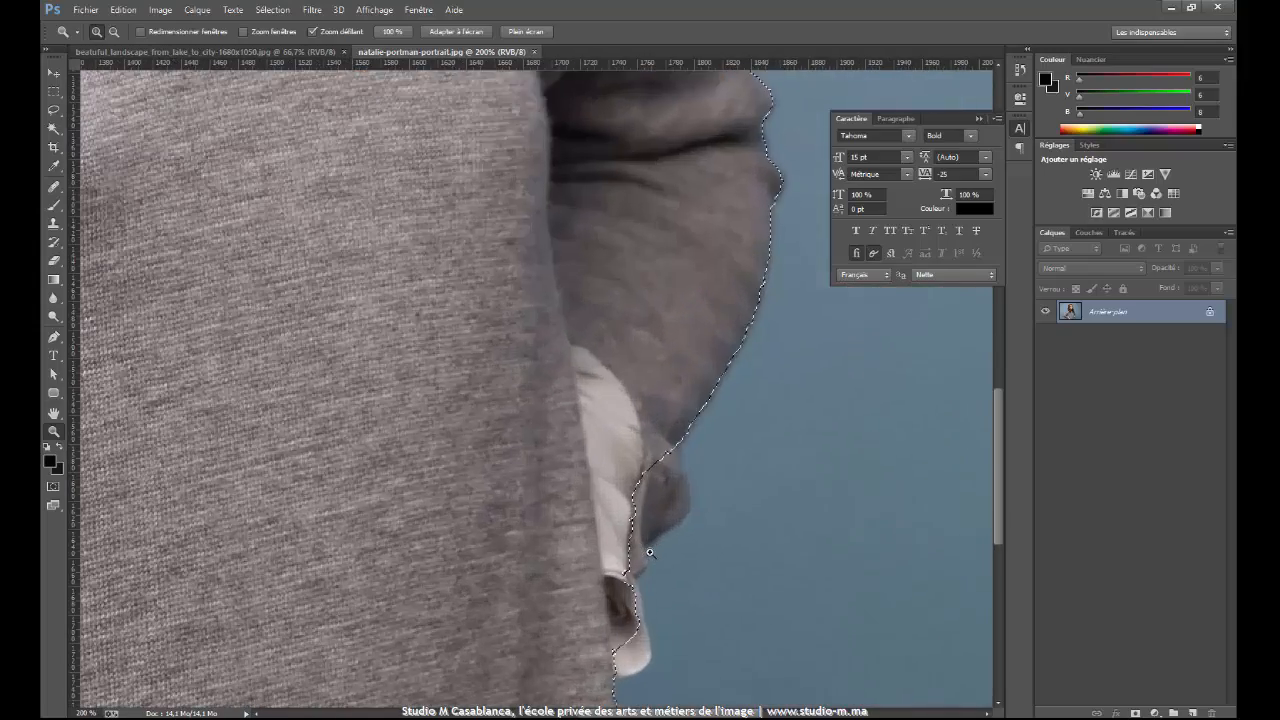
{"action": "left_click", "coordinate": [649, 547]}
{"action": "scroll", "coordinate": [649, 546], "scroll_direction": "down", "scroll_amount": 1}
{"action": "scroll", "coordinate": [649, 545], "scroll_direction": "down", "scroll_amount": 1}
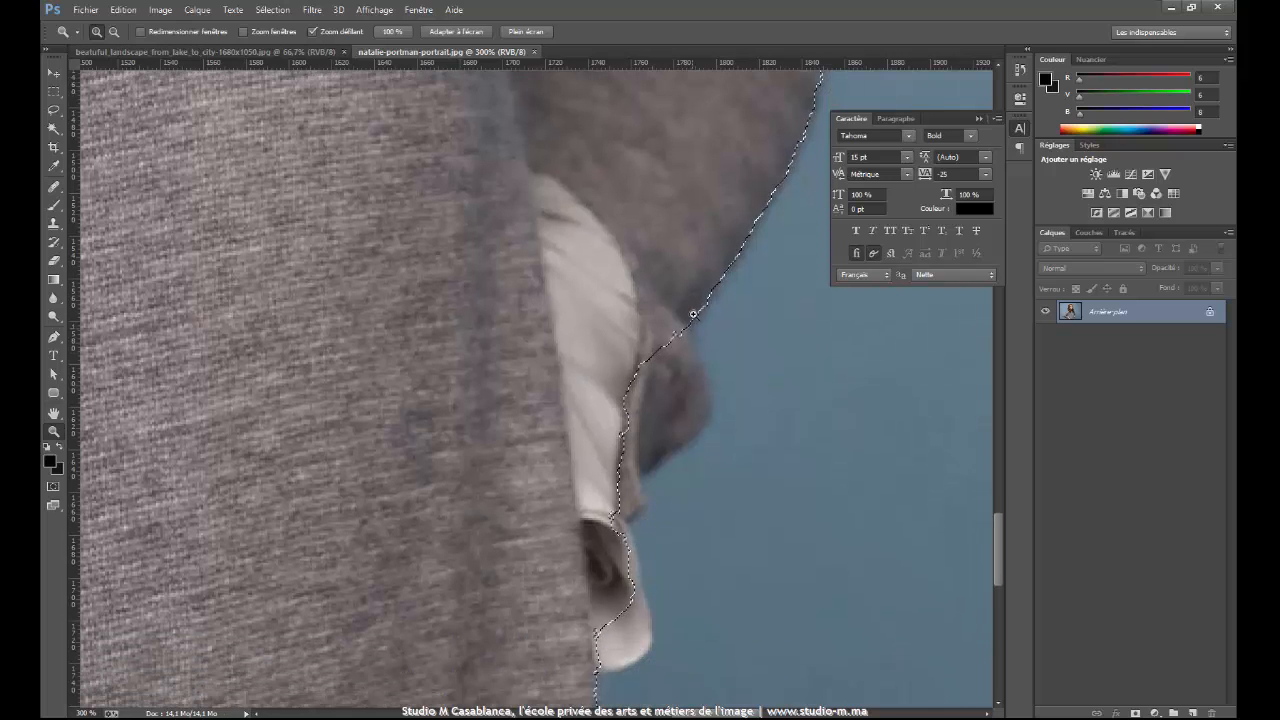
{"action": "scroll", "coordinate": [681, 490], "scroll_direction": "down", "scroll_amount": 1}
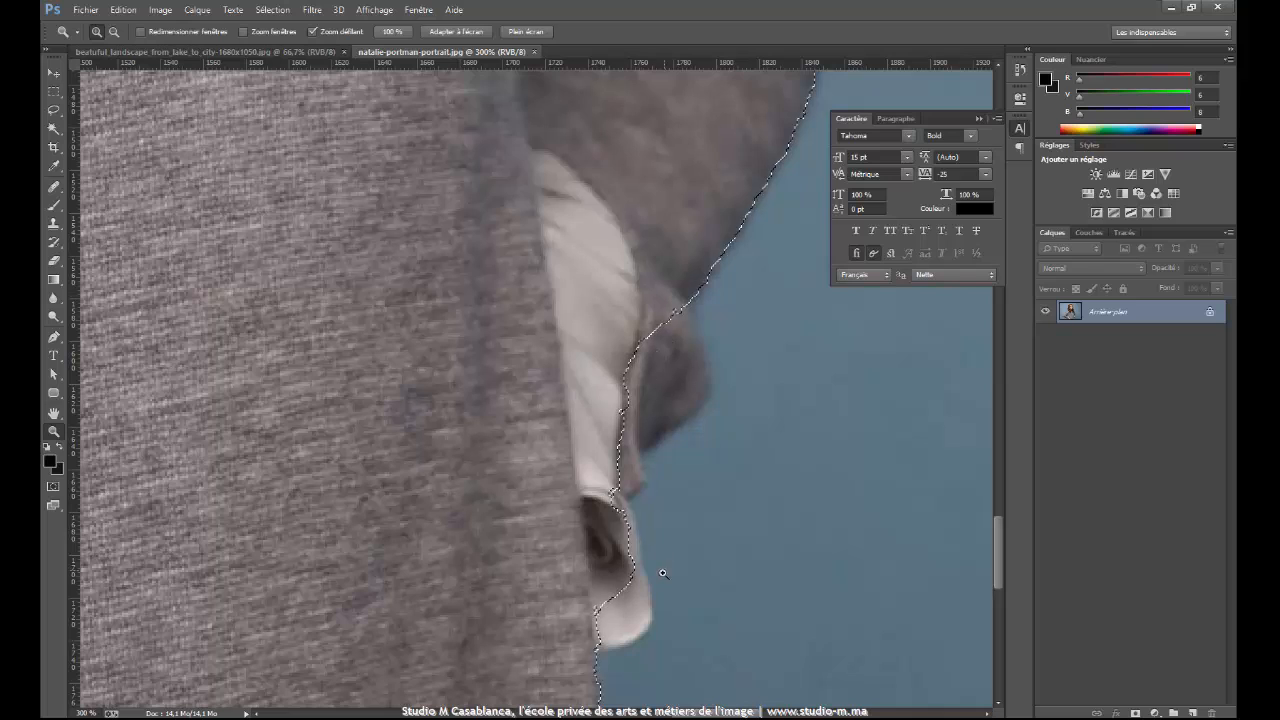
{"action": "left_click", "coordinate": [55, 115]}
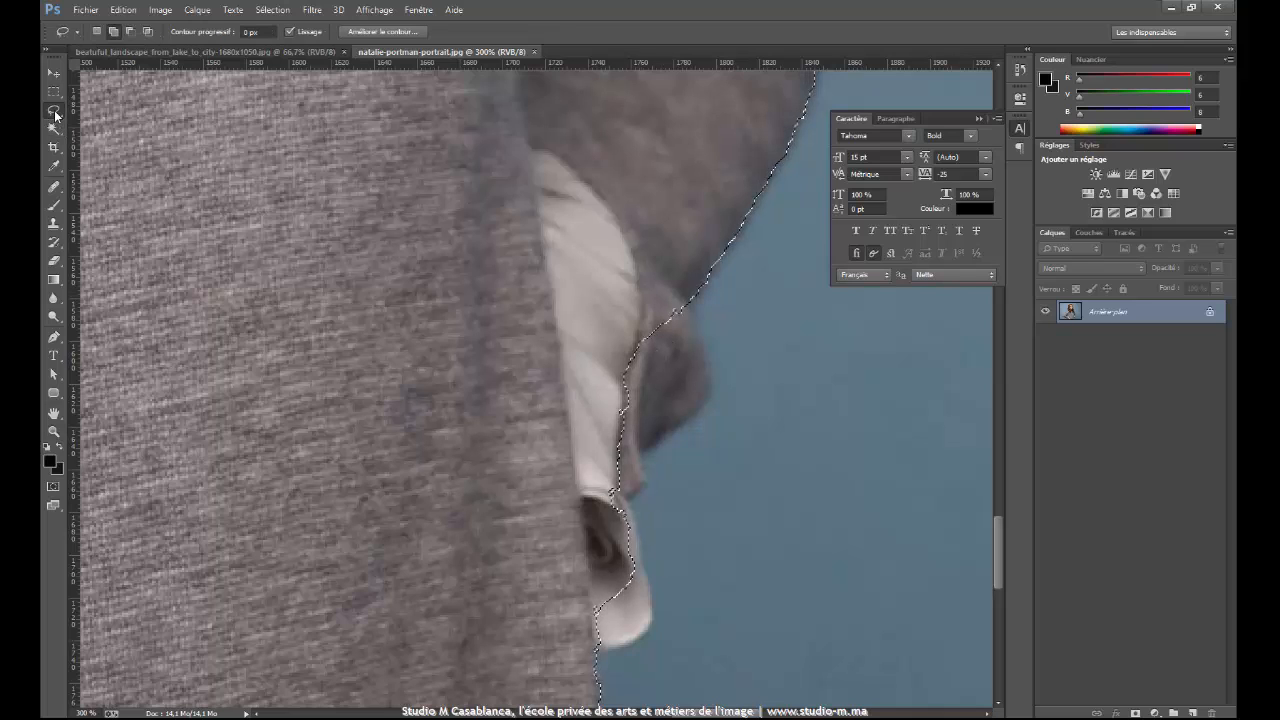
{"action": "left_click", "coordinate": [113, 31]}
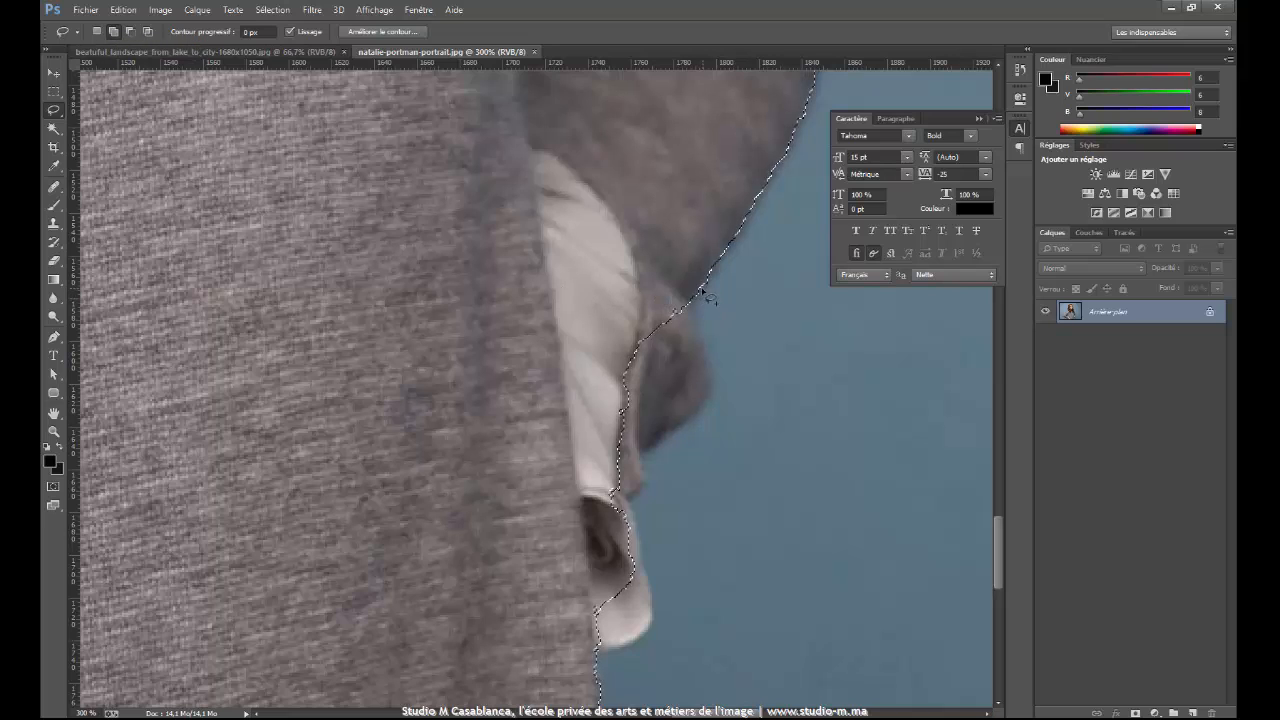
{"action": "mouse_move", "coordinate": [710, 365]}
{"action": "left_mouse_down"}
{"action": "mouse_move", "coordinate": [698, 420]}
{"action": "mouse_move", "coordinate": [660, 452]}
{"action": "mouse_move", "coordinate": [645, 494]}
{"action": "left_mouse_up"}
{"action": "mouse_move", "coordinate": [646, 566]}
{"action": "left_mouse_down"}
{"action": "mouse_move", "coordinate": [647, 636]}
{"action": "mouse_move", "coordinate": [618, 650]}
{"action": "mouse_move", "coordinate": [588, 650]}
{"action": "mouse_move", "coordinate": [565, 624]}
{"action": "mouse_move", "coordinate": [529, 537]}
{"action": "mouse_move", "coordinate": [532, 422]}
{"action": "mouse_move", "coordinate": [585, 301]}
{"action": "mouse_move", "coordinate": [639, 250]}
{"action": "mouse_move", "coordinate": [697, 282]}
{"action": "left_mouse_up"}
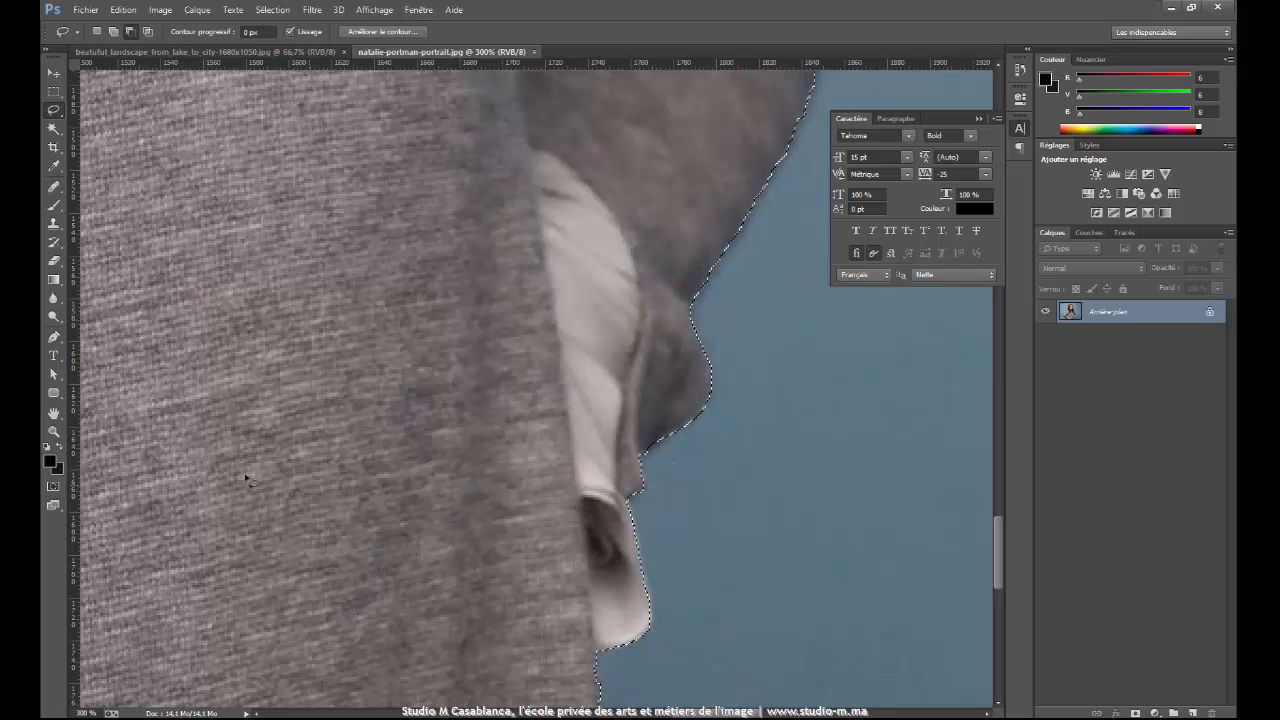
Add the missed sleeve edge at the woman's near elbow to the selection with the Lasso tool in add mode.
{"action": "left_click", "coordinate": [48, 413]}
{"action": "left_click_drag", "start_coordinate": [174, 469], "coordinate": [580, 429]}
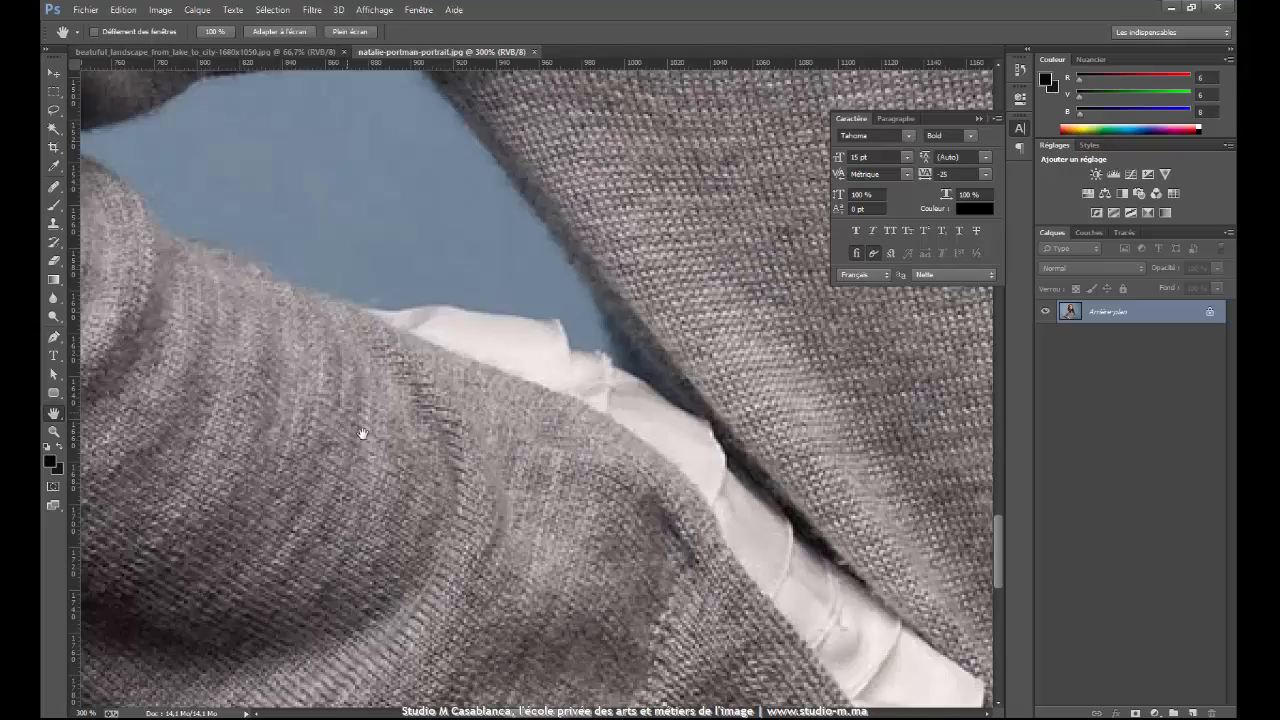
{"action": "left_click_drag", "start_coordinate": [362, 433], "coordinate": [416, 387]}
{"action": "left_click_drag", "start_coordinate": [277, 395], "coordinate": [490, 317]}
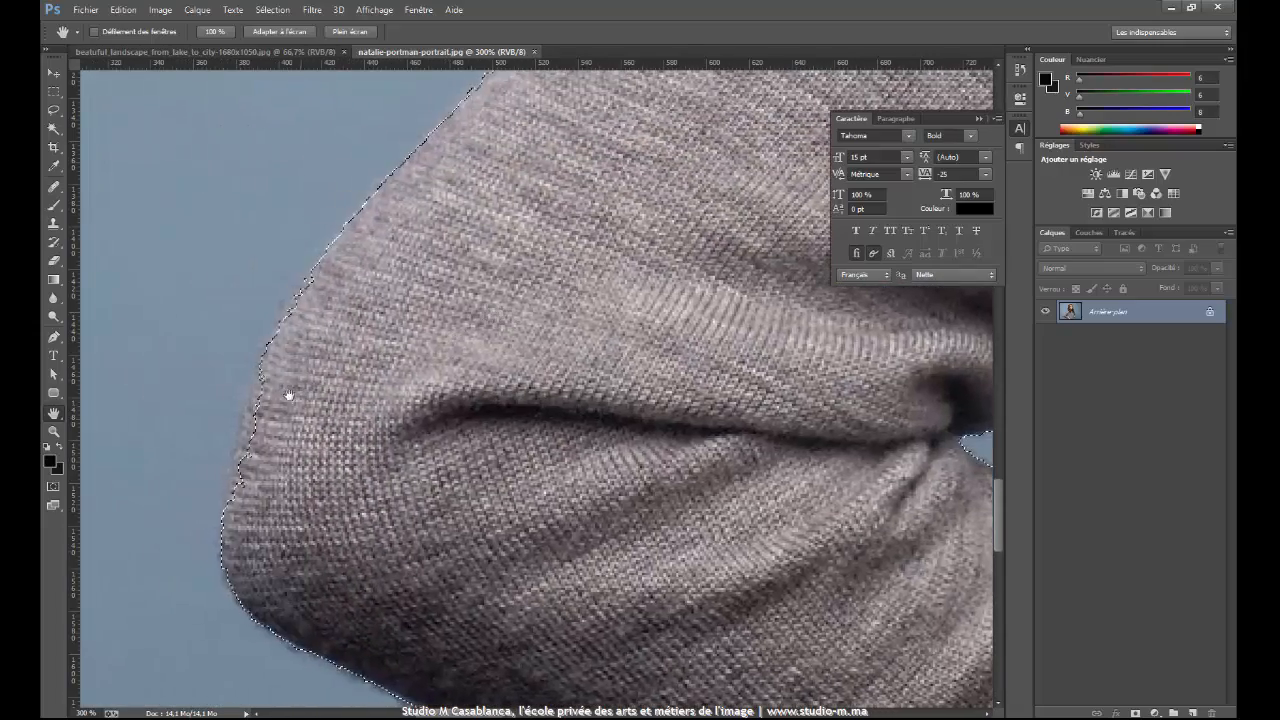
{"action": "left_click", "coordinate": [54, 109]}
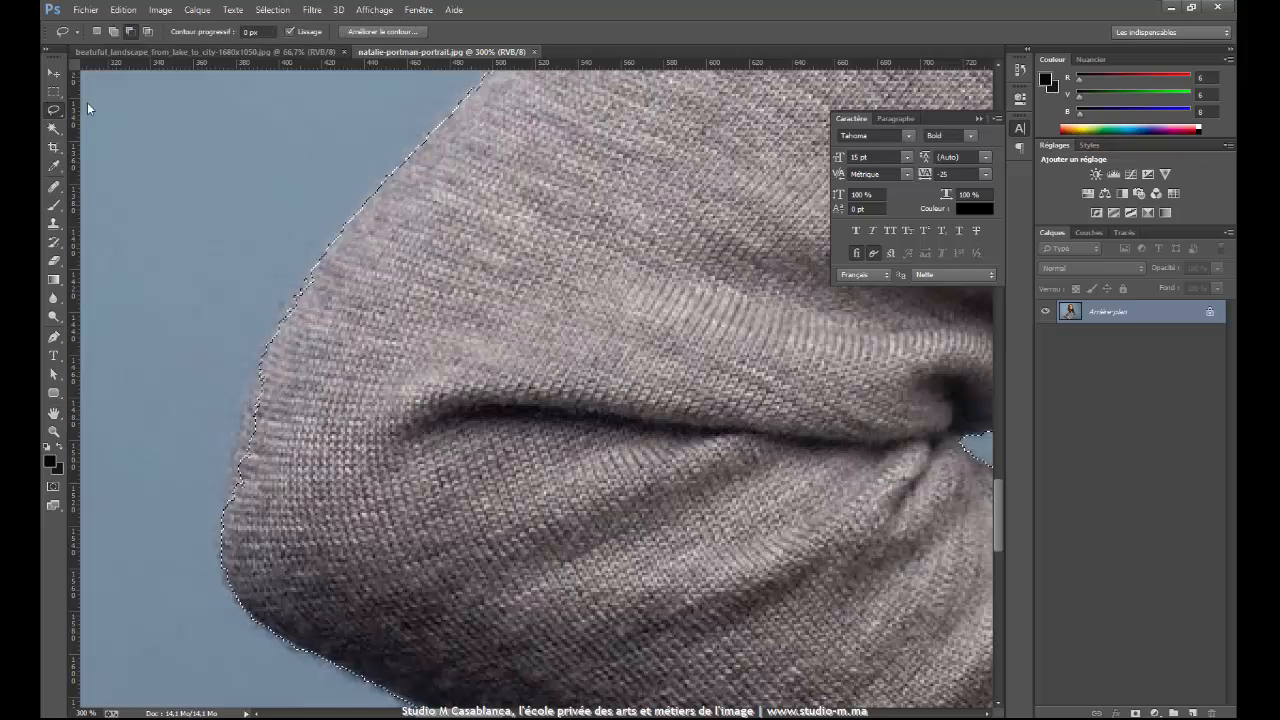
{"action": "left_click", "coordinate": [113, 31]}
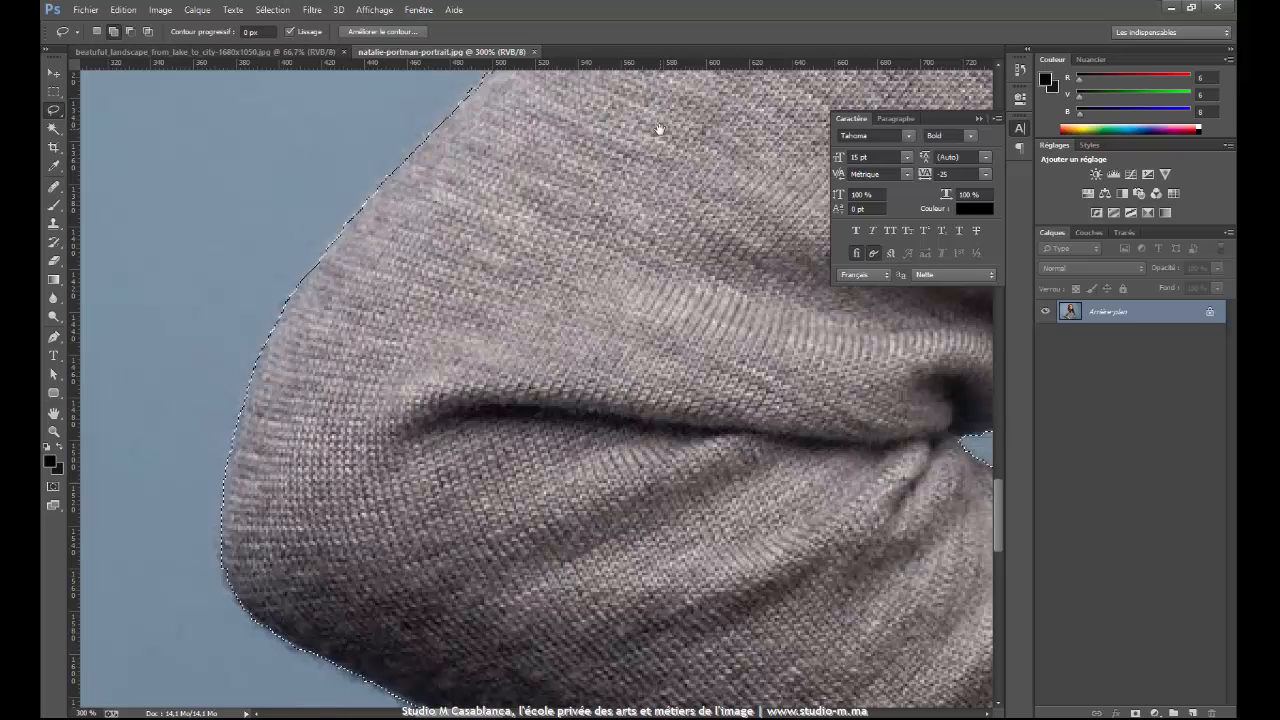
Include the missed sweater edge along the upper arm and shoulder, up to the hair, in the Lasso selection.
{"action": "left_click_drag", "start_coordinate": [660, 129], "coordinate": [473, 396]}
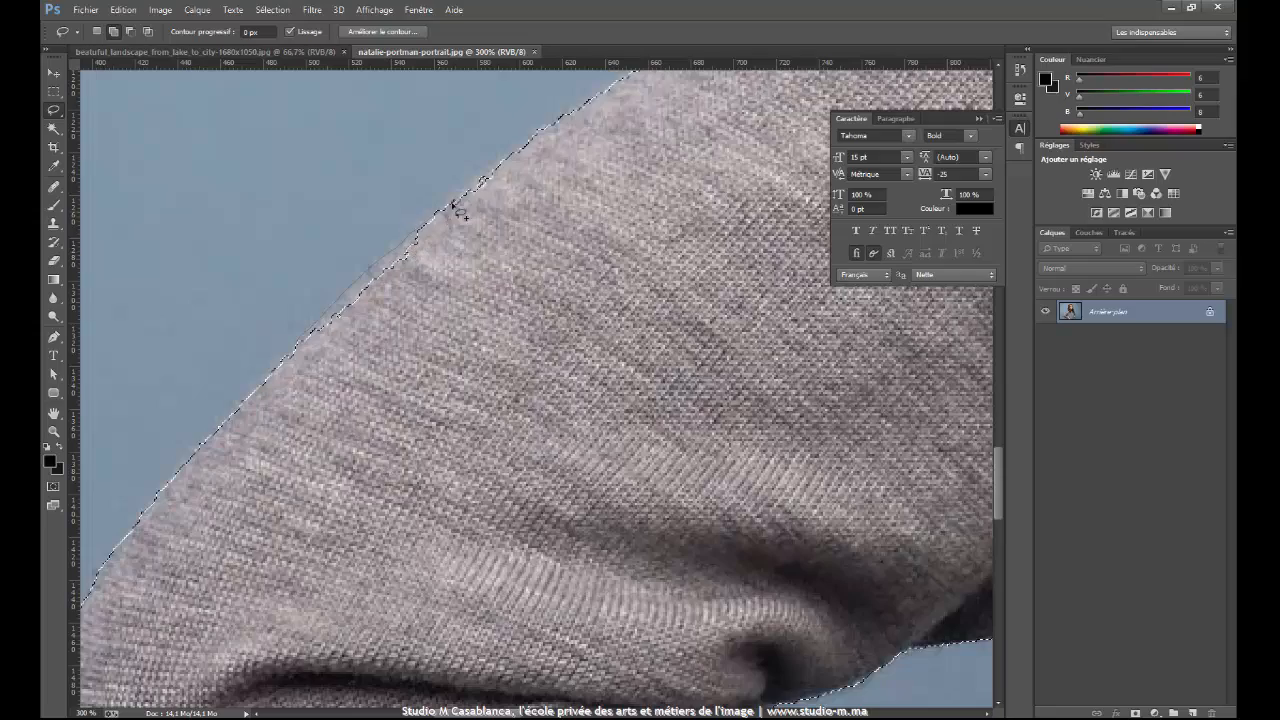
{"action": "mouse_move", "coordinate": [453, 204]}
{"action": "left_mouse_down"}
{"action": "mouse_move", "coordinate": [393, 358]}
{"action": "mouse_move", "coordinate": [312, 402]}
{"action": "left_mouse_up"}
{"action": "mouse_move", "coordinate": [586, 163]}
{"action": "left_mouse_down"}
{"action": "mouse_move", "coordinate": [571, 251]}
{"action": "mouse_move", "coordinate": [348, 430]}
{"action": "left_mouse_up"}
{"action": "left_click_drag", "start_coordinate": [577, 283], "coordinate": [408, 424]}
{"action": "left_click_drag", "start_coordinate": [640, 190], "coordinate": [535, 323]}
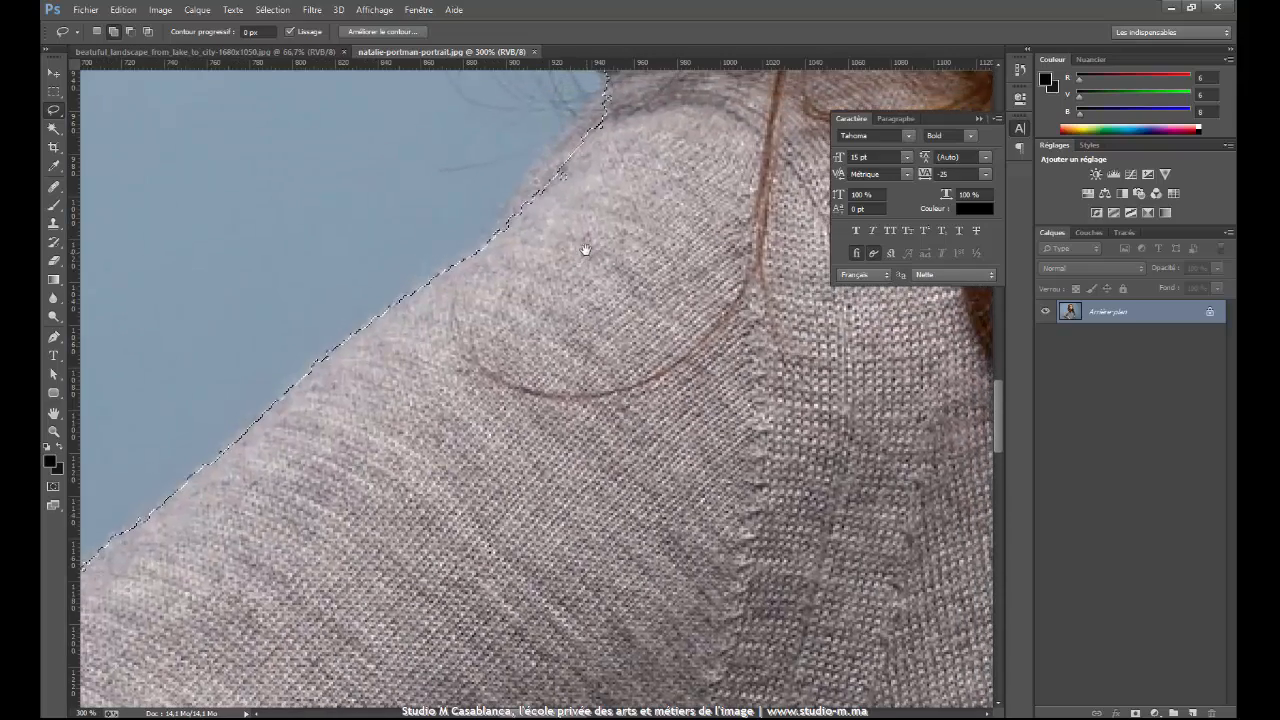
{"action": "left_click_drag", "start_coordinate": [585, 249], "coordinate": [500, 329]}
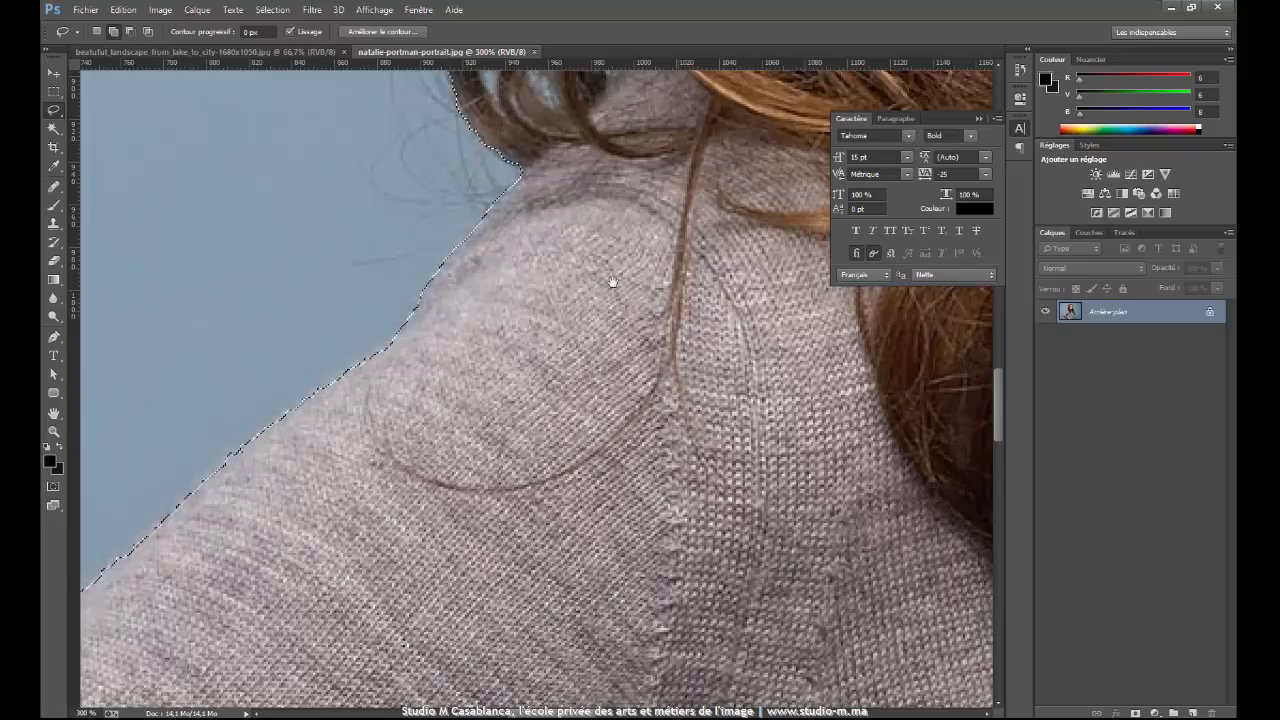
{"action": "left_click_drag", "start_coordinate": [675, 304], "coordinate": [505, 279]}
Open Refine Edge (Améliorer le contour) for the woman's selection and look through the available view modes.
{"action": "scroll", "coordinate": [505, 279], "scroll_direction": "down", "scroll_amount": 6}
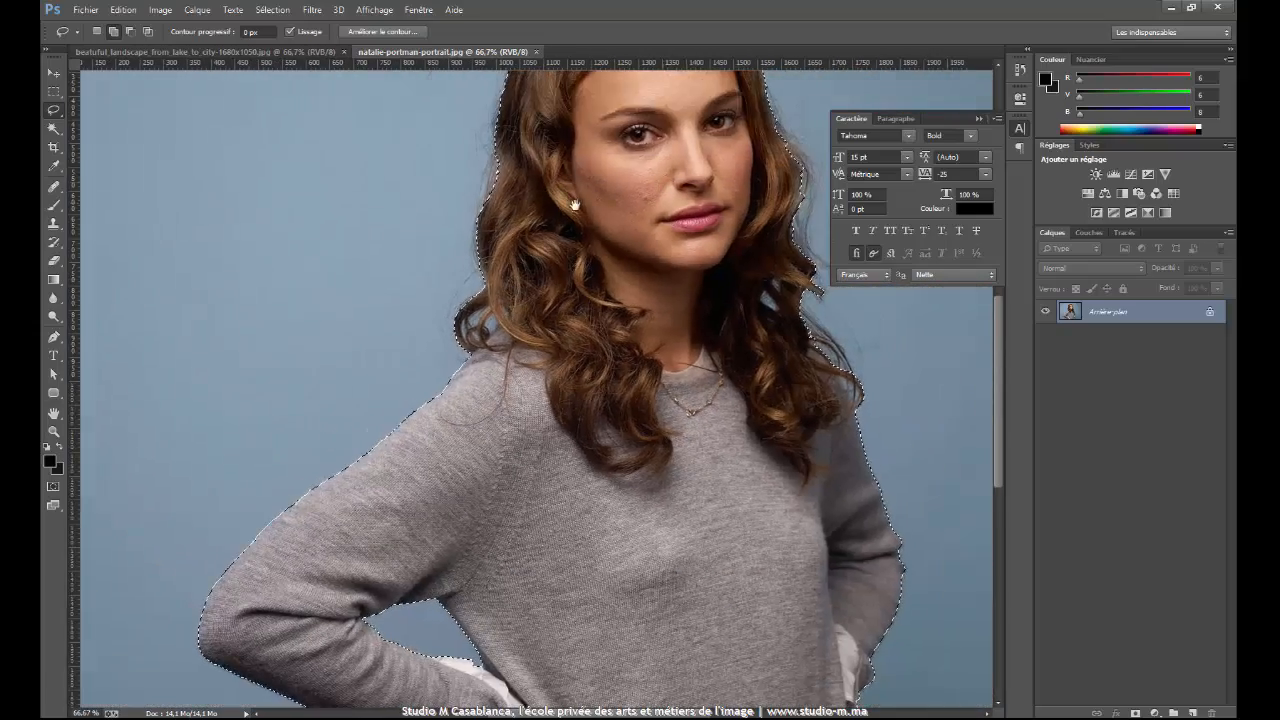
{"action": "mouse_move", "coordinate": [649, 189]}
{"action": "left_mouse_down"}
{"action": "mouse_move", "coordinate": [531, 224]}
{"action": "mouse_move", "coordinate": [526, 284]}
{"action": "left_mouse_up"}
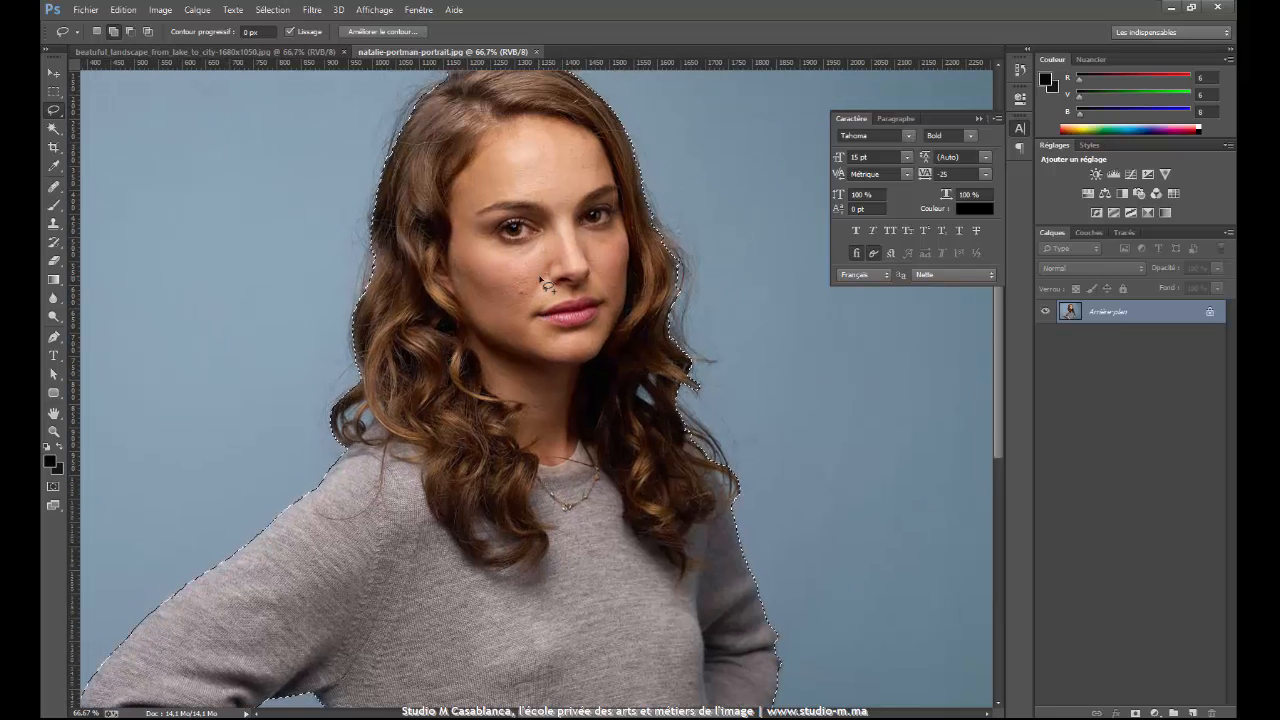
{"action": "key", "text": "ctrl+d"}
{"action": "scroll", "coordinate": [545, 283], "scroll_direction": "down", "scroll_amount": 1}
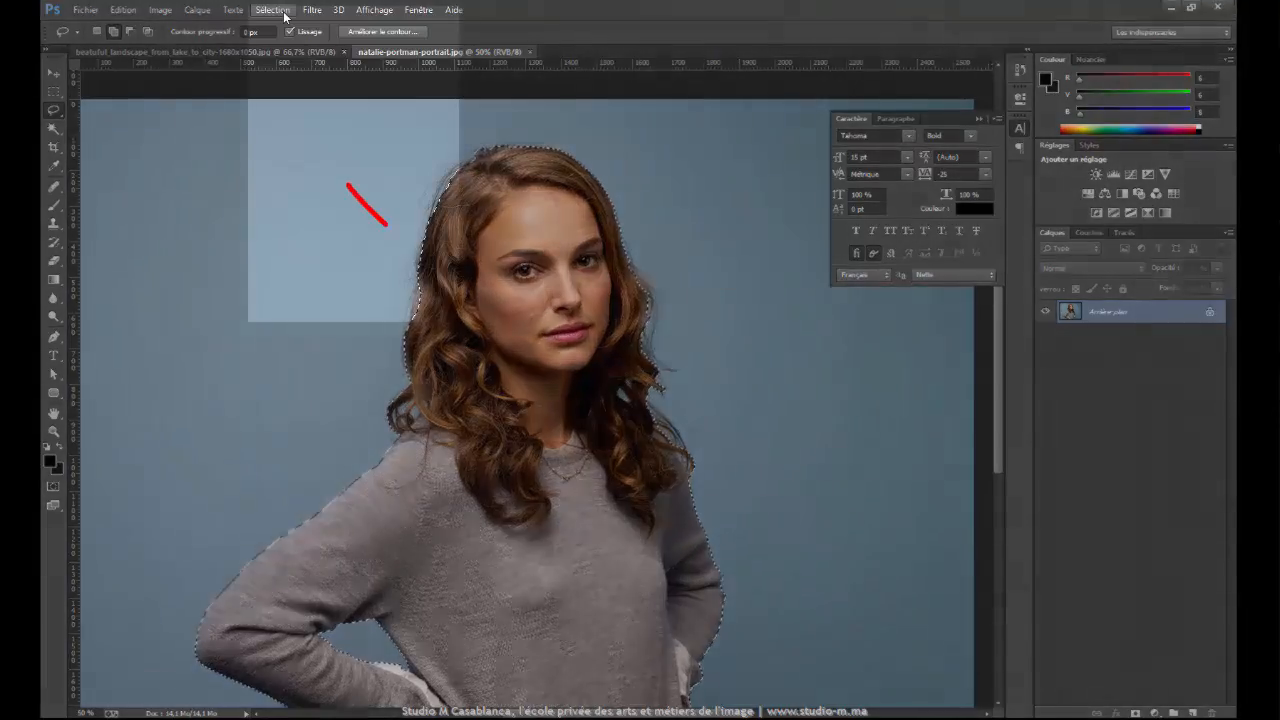
{"action": "left_click", "coordinate": [272, 9]}
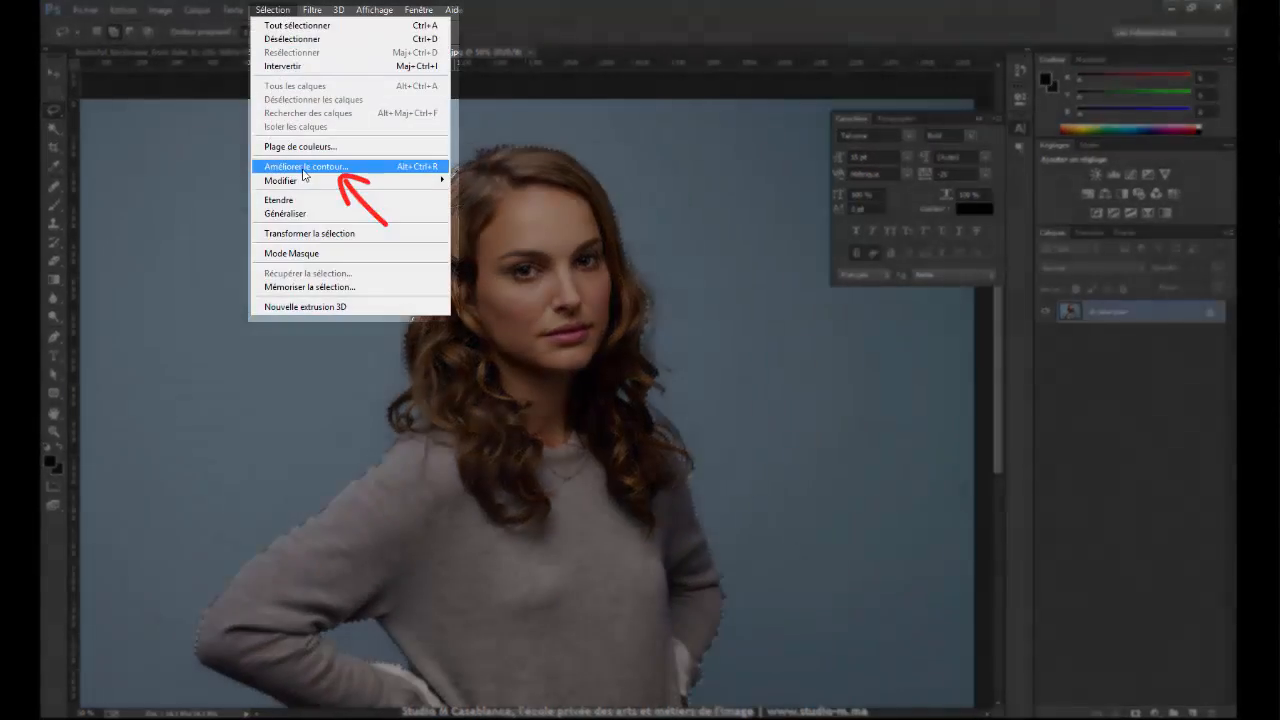
{"action": "left_click", "coordinate": [303, 167]}
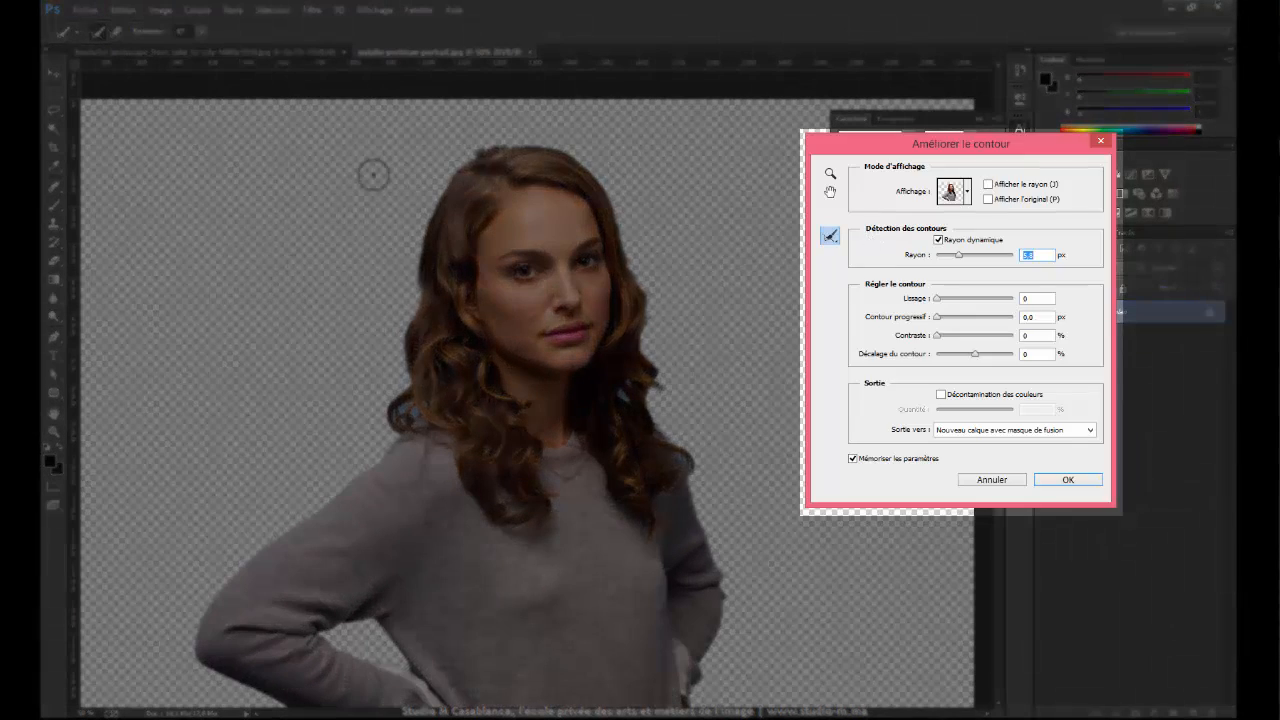
{"action": "left_click", "coordinate": [968, 192]}
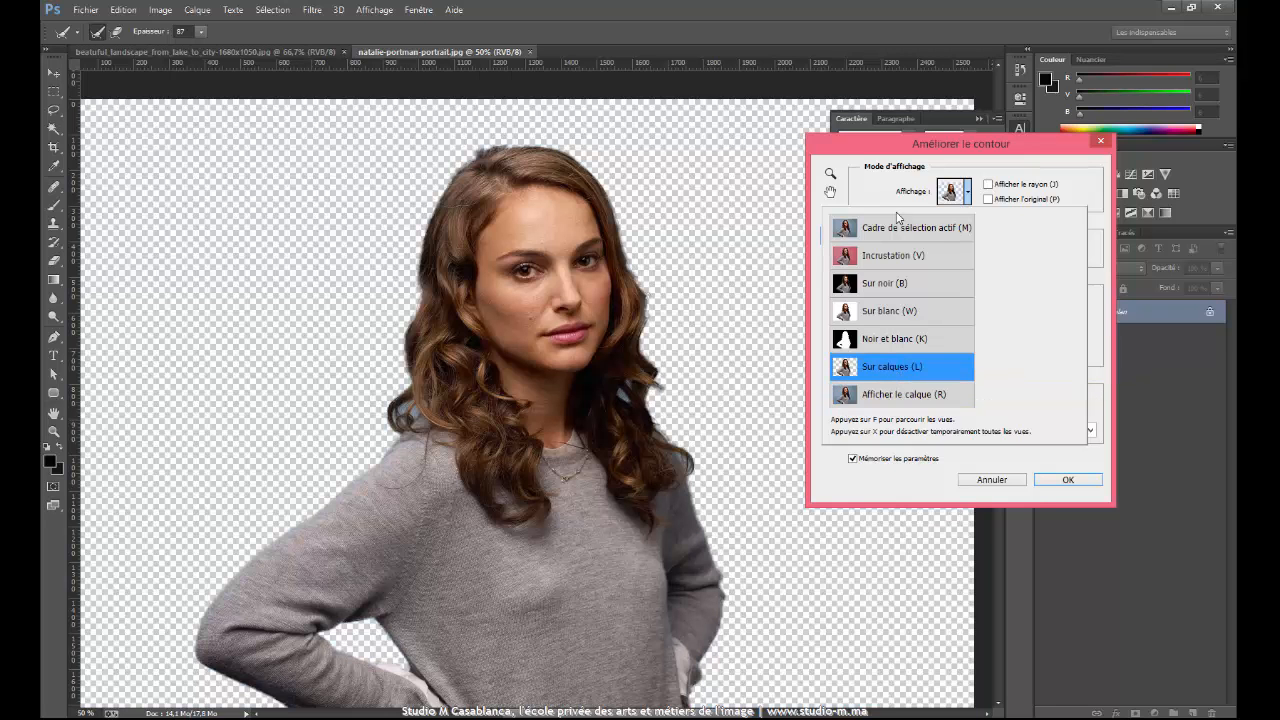
{"action": "left_click", "coordinate": [896, 185]}
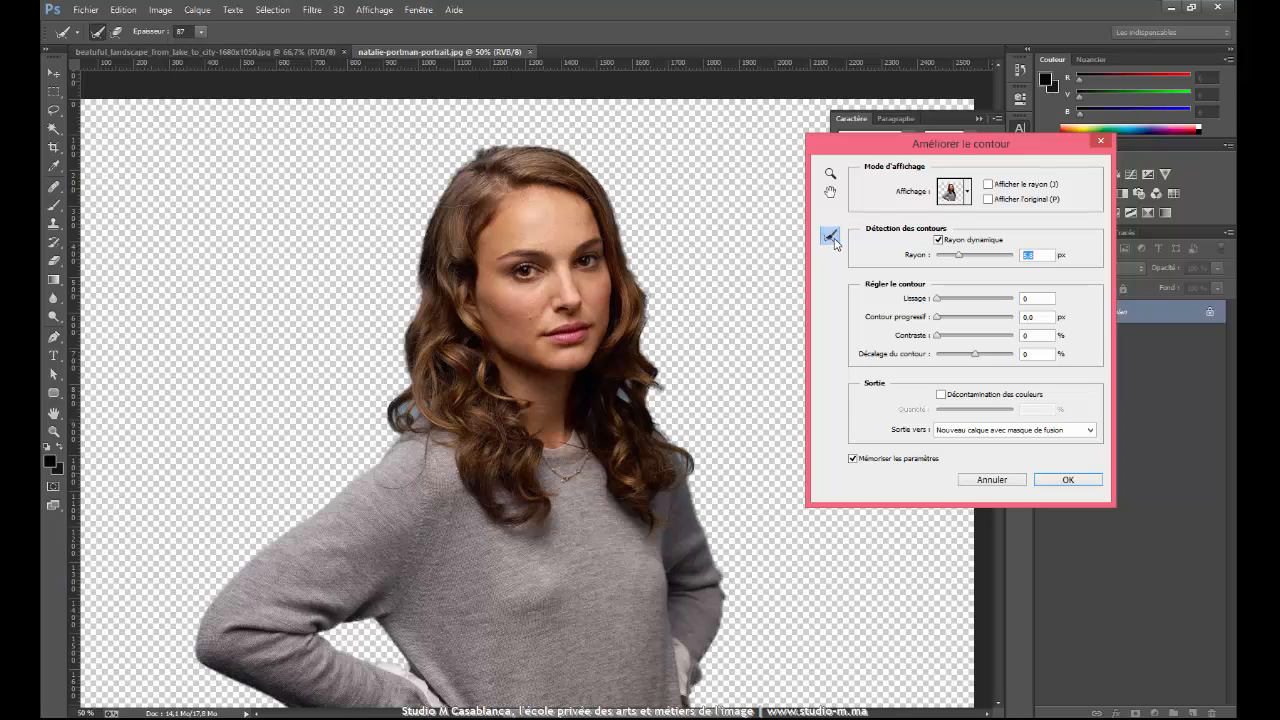
Set the Refine Radius brush to size 80 and paint along the hair's outer edge from the crown to the near shoulder.
{"action": "left_click", "coordinate": [830, 175]}
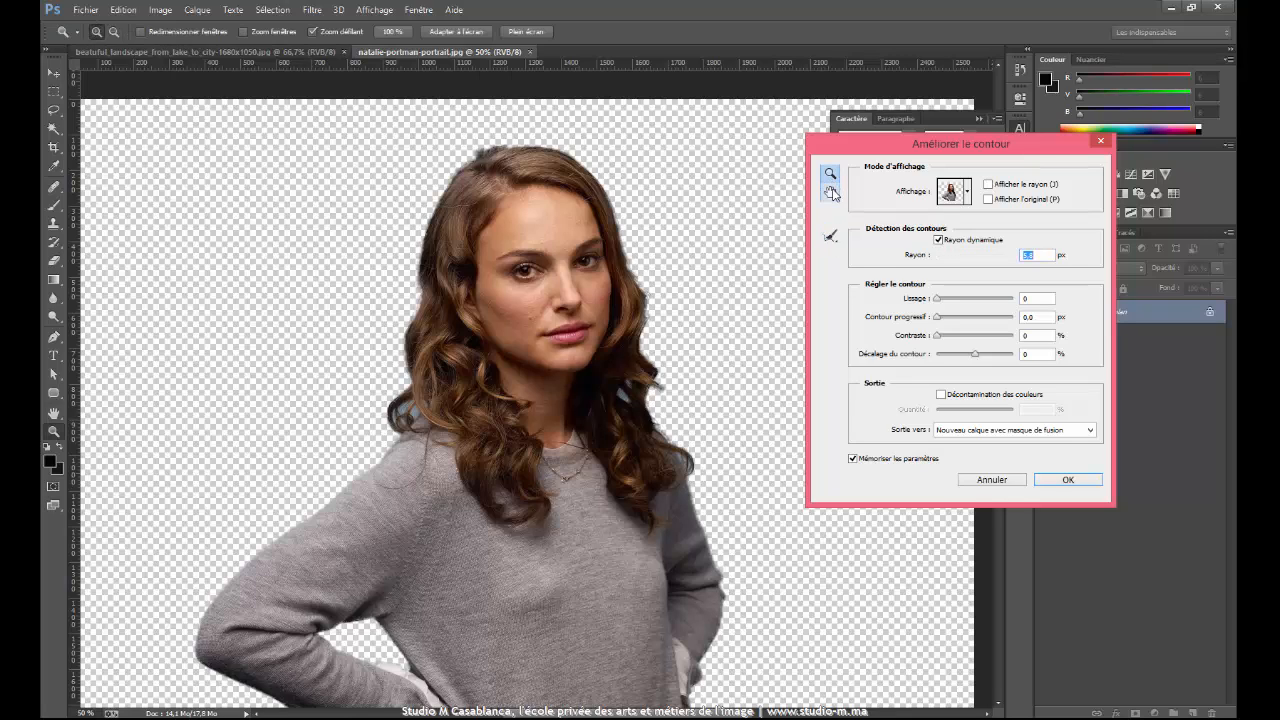
{"action": "left_click", "coordinate": [831, 192]}
{"action": "left_click", "coordinate": [832, 236]}
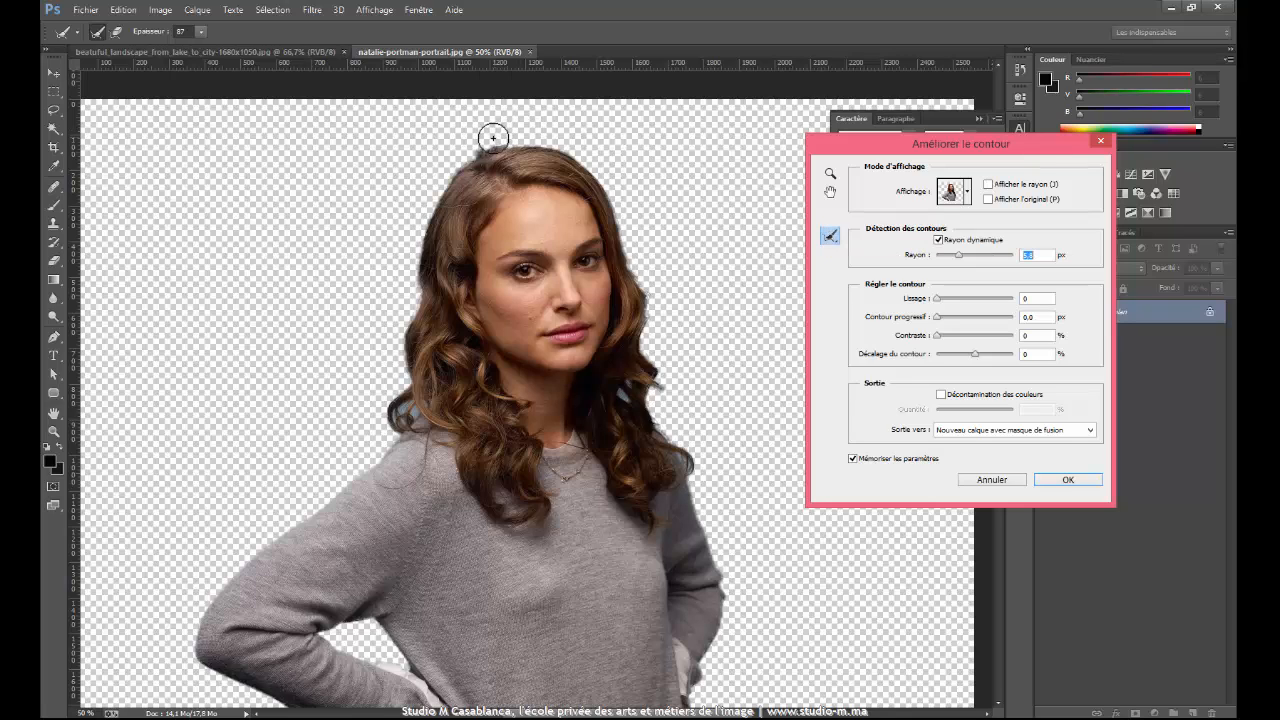
{"action": "left_click", "coordinate": [202, 34]}
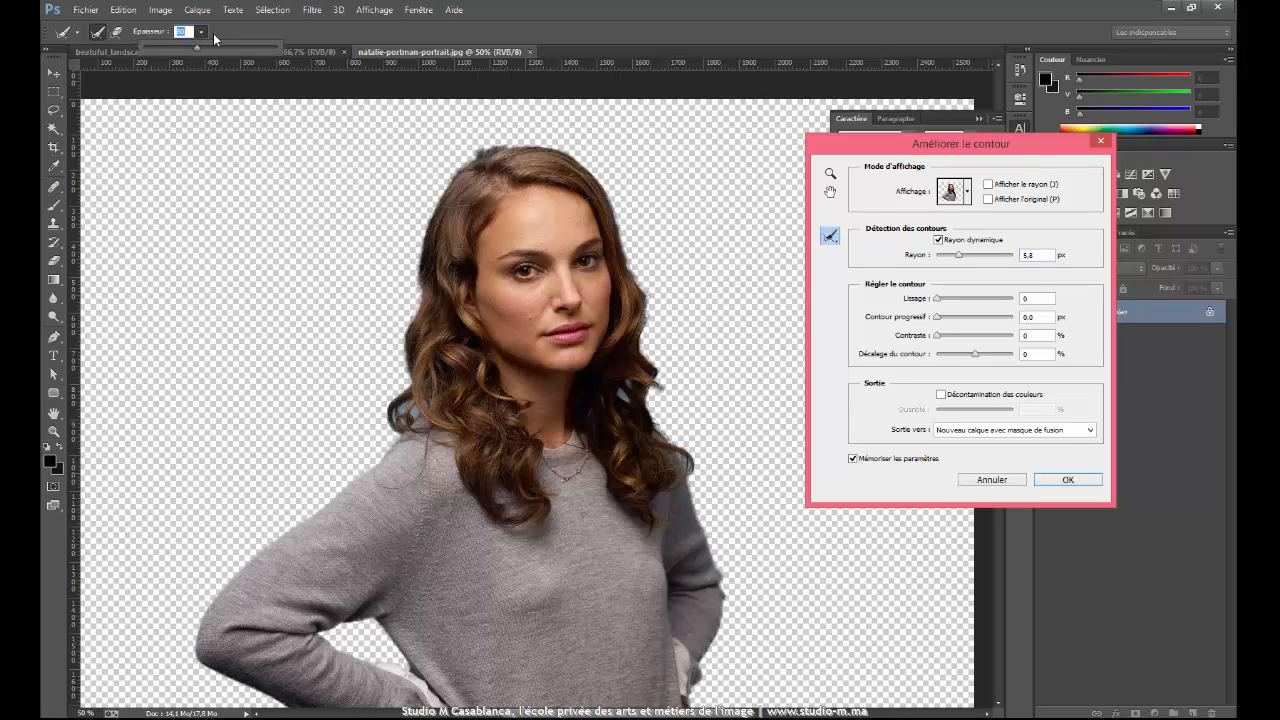
{"action": "left_click", "coordinate": [214, 35]}
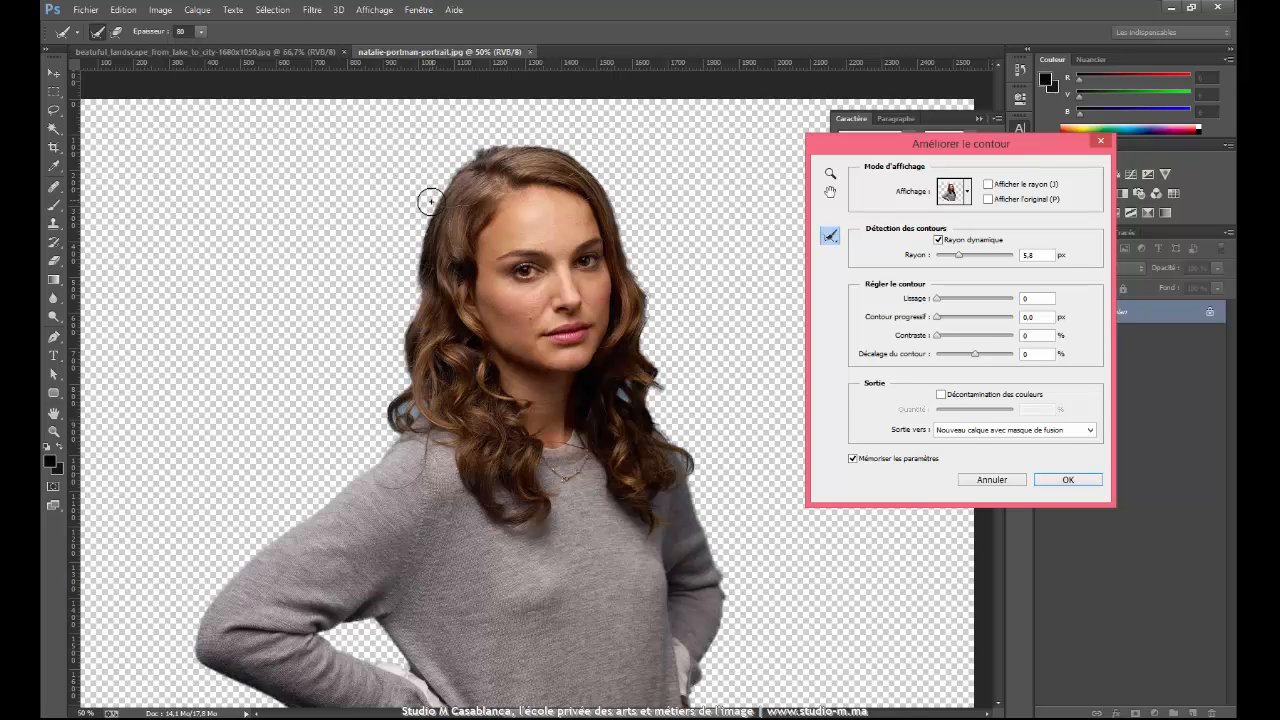
{"action": "mouse_move", "coordinate": [430, 195]}
{"action": "left_mouse_down"}
{"action": "mouse_move", "coordinate": [393, 428]}
{"action": "mouse_move", "coordinate": [417, 408]}
{"action": "mouse_move", "coordinate": [417, 264]}
{"action": "left_mouse_up"}
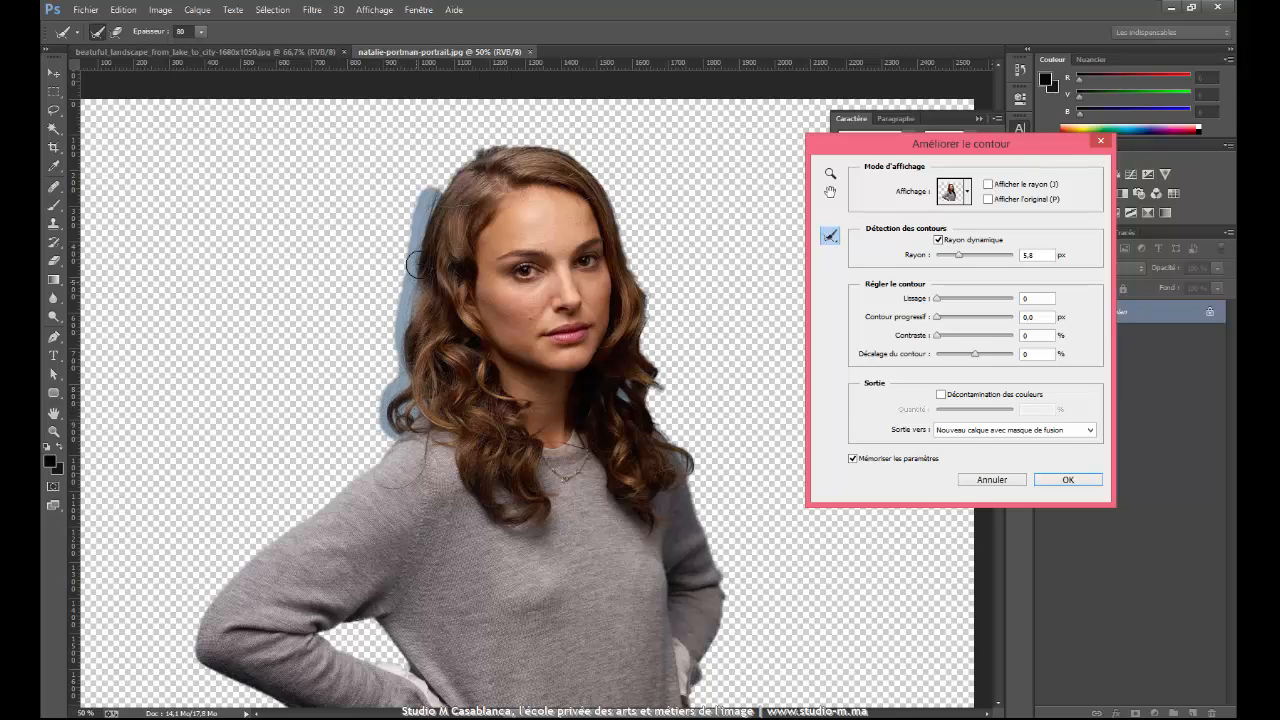
{"action": "mouse_move", "coordinate": [435, 200]}
{"action": "left_mouse_down"}
{"action": "mouse_move", "coordinate": [465, 164]}
{"action": "mouse_move", "coordinate": [436, 195]}
{"action": "mouse_move", "coordinate": [443, 171]}
{"action": "left_mouse_up"}
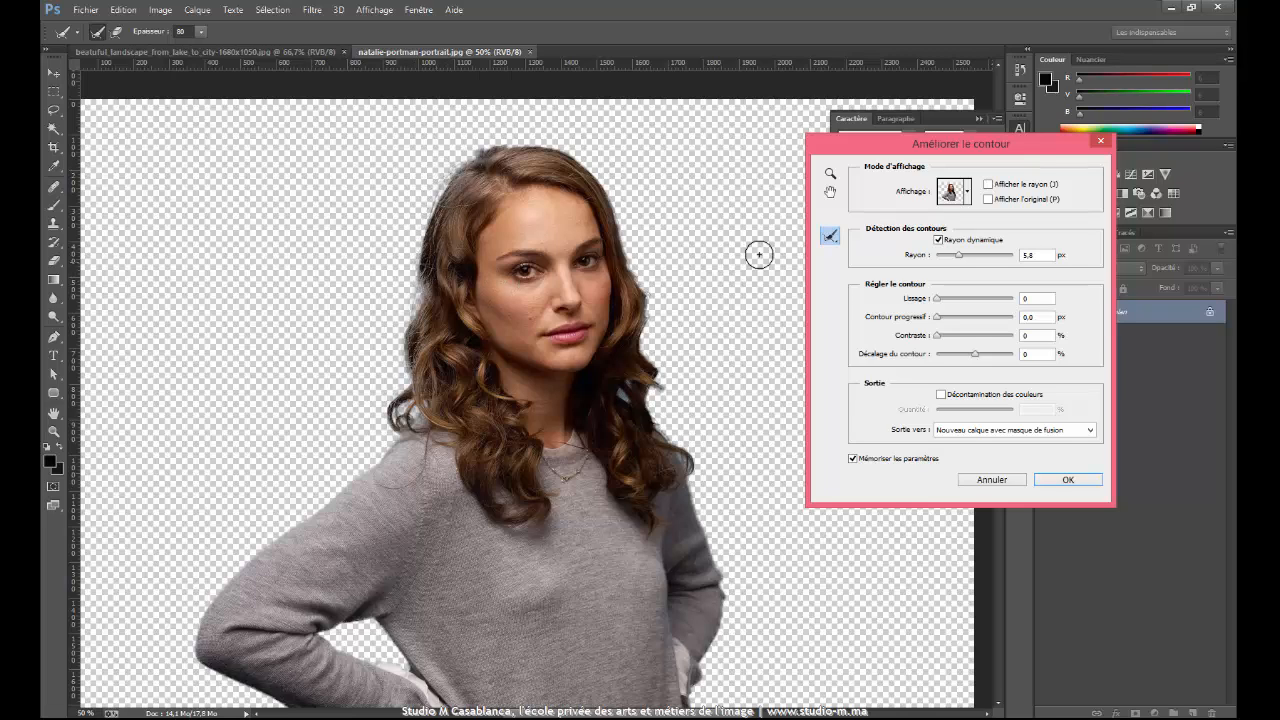
Erase the excess refinements inside the hair along the crown and near side of the head.
{"action": "left_click", "coordinate": [117, 35]}
{"action": "left_click_drag", "start_coordinate": [452, 200], "coordinate": [427, 355]}
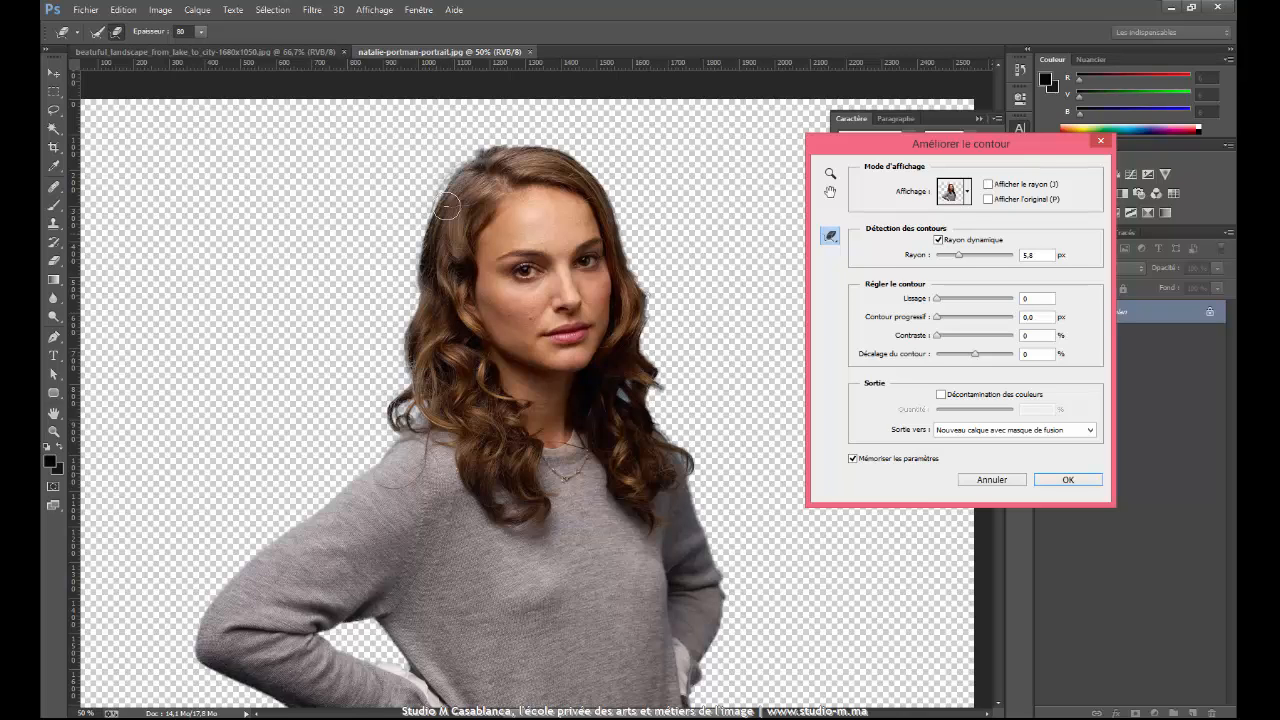
{"action": "left_click", "coordinate": [98, 31]}
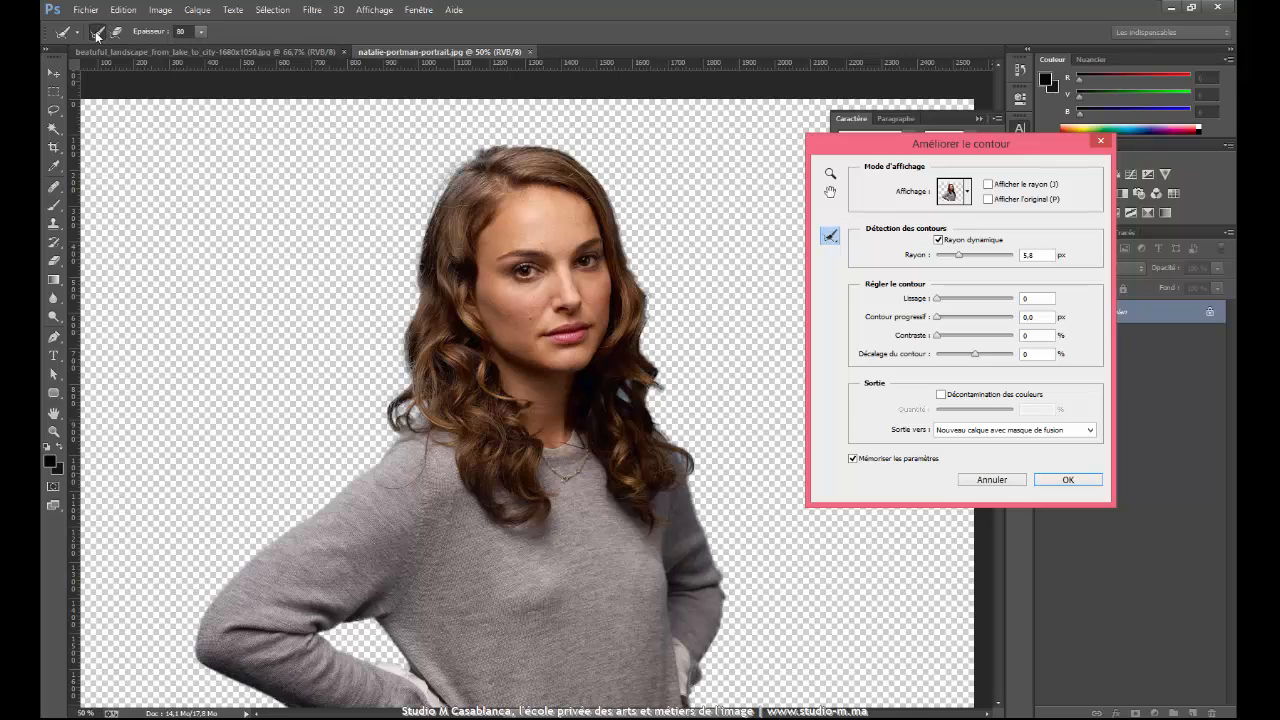
{"action": "key", "text": "alt"}
{"action": "mouse_move", "coordinate": [447, 231]}
{"action": "left_mouse_down"}
{"action": "mouse_move", "coordinate": [492, 169]}
{"action": "mouse_move", "coordinate": [450, 218]}
{"action": "left_mouse_up"}
{"action": "left_click_drag", "start_coordinate": [486, 168], "coordinate": [450, 222]}
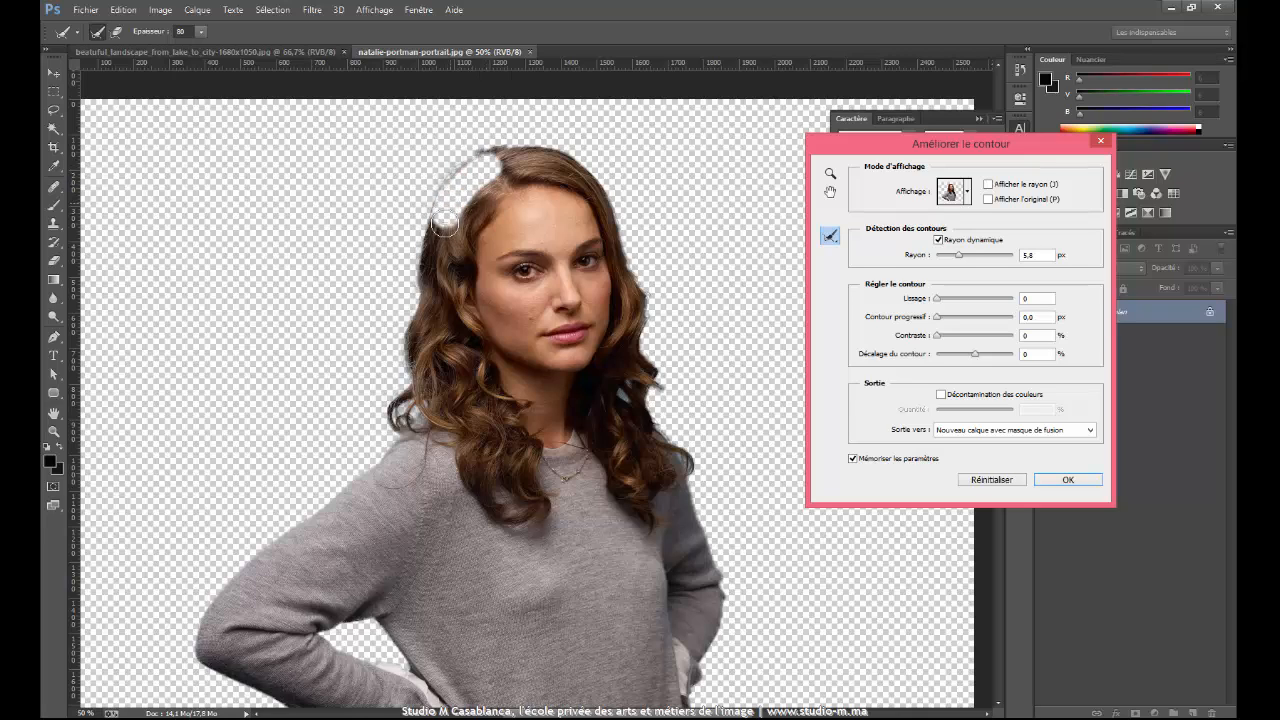
{"action": "left_click_drag", "start_coordinate": [482, 178], "coordinate": [448, 224]}
Brush the hair contour over the top of the head and down the far side to the curls, correcting the hair inside it.
{"action": "mouse_move", "coordinate": [499, 134]}
{"action": "left_mouse_down"}
{"action": "mouse_move", "coordinate": [576, 146]}
{"action": "mouse_move", "coordinate": [610, 180]}
{"action": "mouse_move", "coordinate": [645, 262]}
{"action": "left_mouse_up"}
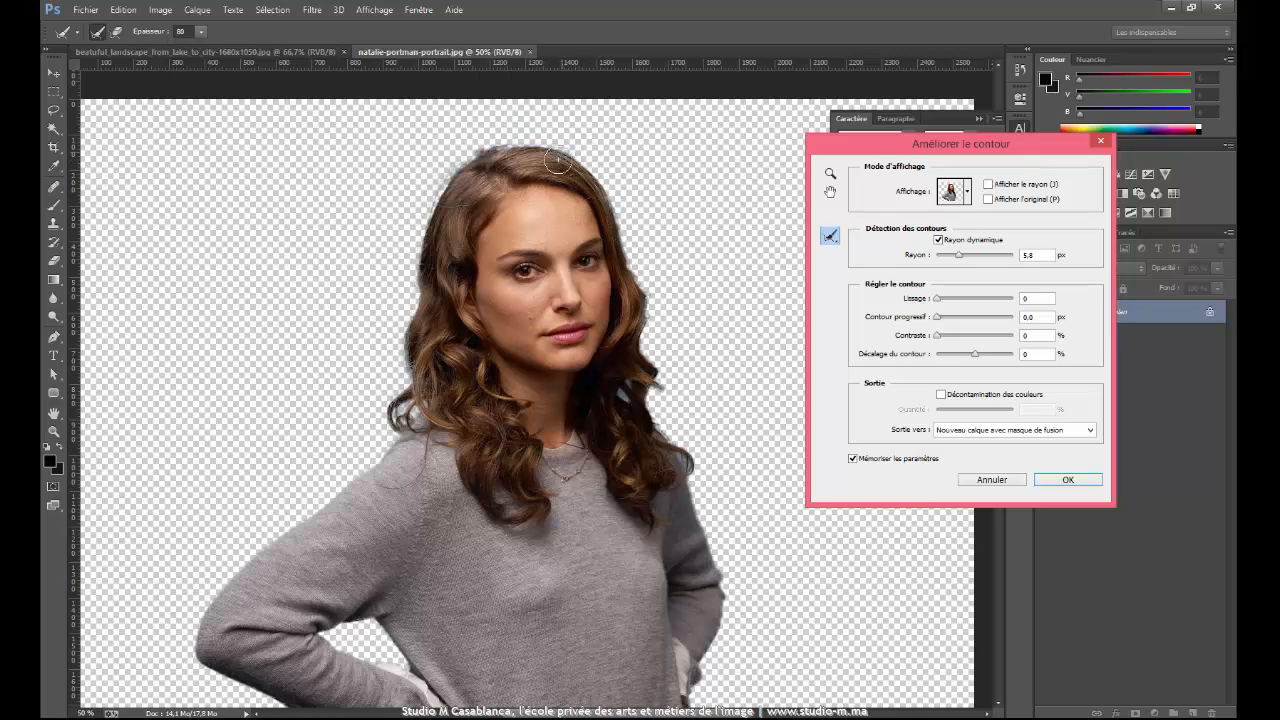
{"action": "mouse_move", "coordinate": [542, 160]}
{"action": "left_mouse_down"}
{"action": "mouse_move", "coordinate": [643, 264]}
{"action": "mouse_move", "coordinate": [648, 326]}
{"action": "mouse_move", "coordinate": [626, 225]}
{"action": "left_mouse_up"}
{"action": "mouse_move", "coordinate": [645, 277]}
{"action": "left_mouse_down"}
{"action": "mouse_move", "coordinate": [647, 346]}
{"action": "mouse_move", "coordinate": [658, 409]}
{"action": "mouse_move", "coordinate": [699, 474]}
{"action": "mouse_move", "coordinate": [636, 428]}
{"action": "mouse_move", "coordinate": [633, 370]}
{"action": "left_mouse_up"}
{"action": "mouse_move", "coordinate": [620, 303]}
{"action": "left_mouse_down"}
{"action": "mouse_move", "coordinate": [628, 388]}
{"action": "mouse_move", "coordinate": [629, 285]}
{"action": "mouse_move", "coordinate": [680, 363]}
{"action": "left_mouse_up"}
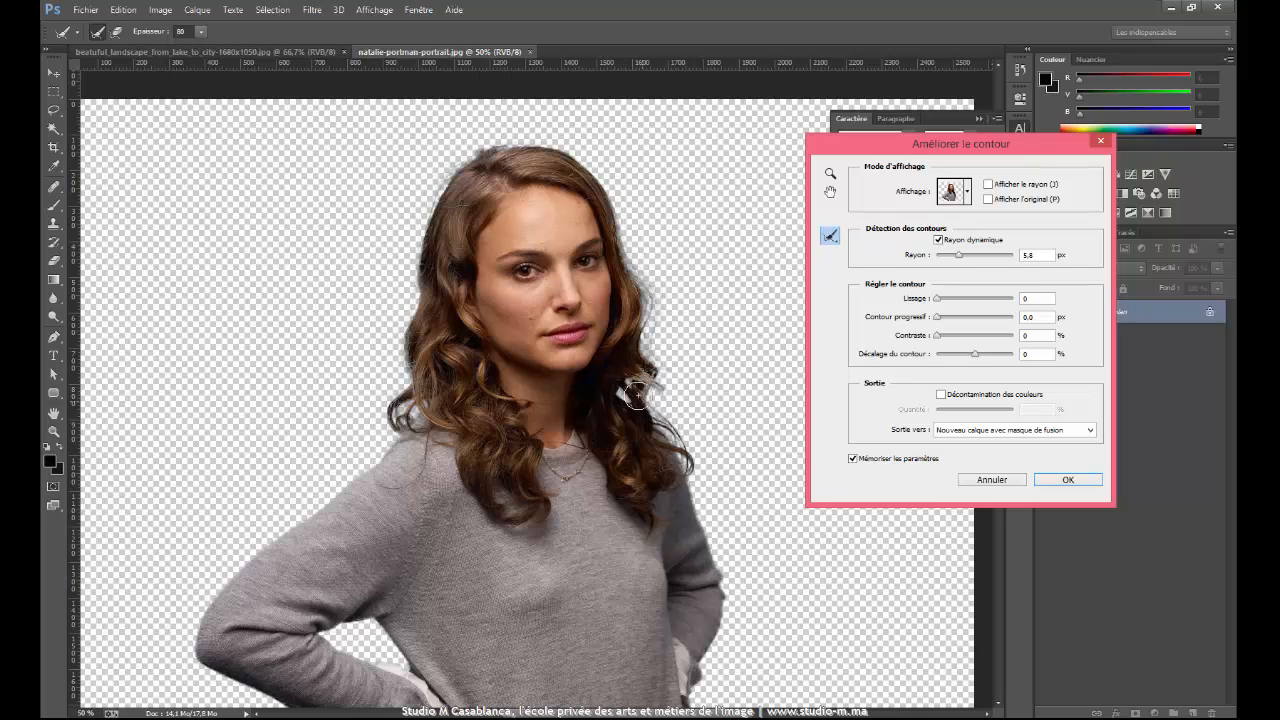
Reduce the refinement brush size to 38 and erase the excess refinements in the curls on the far side of the neck.
{"action": "key", "text": "alt"}
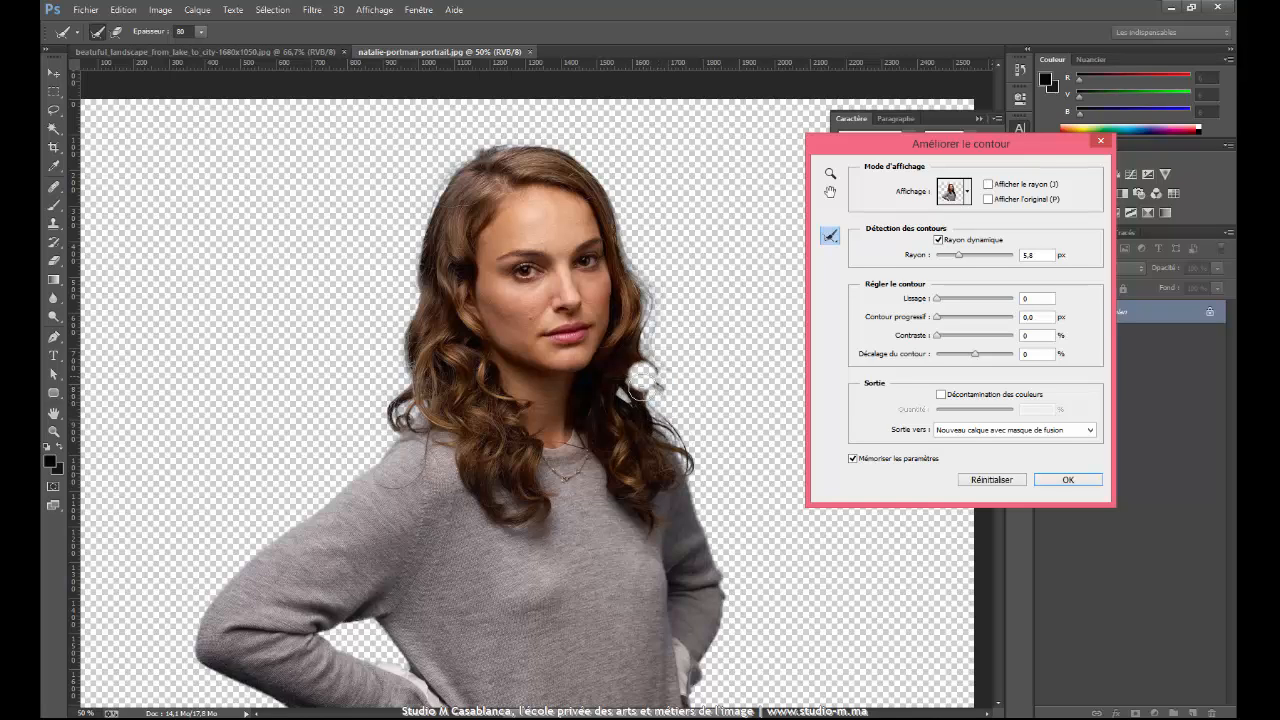
{"action": "left_click", "coordinate": [181, 31]}
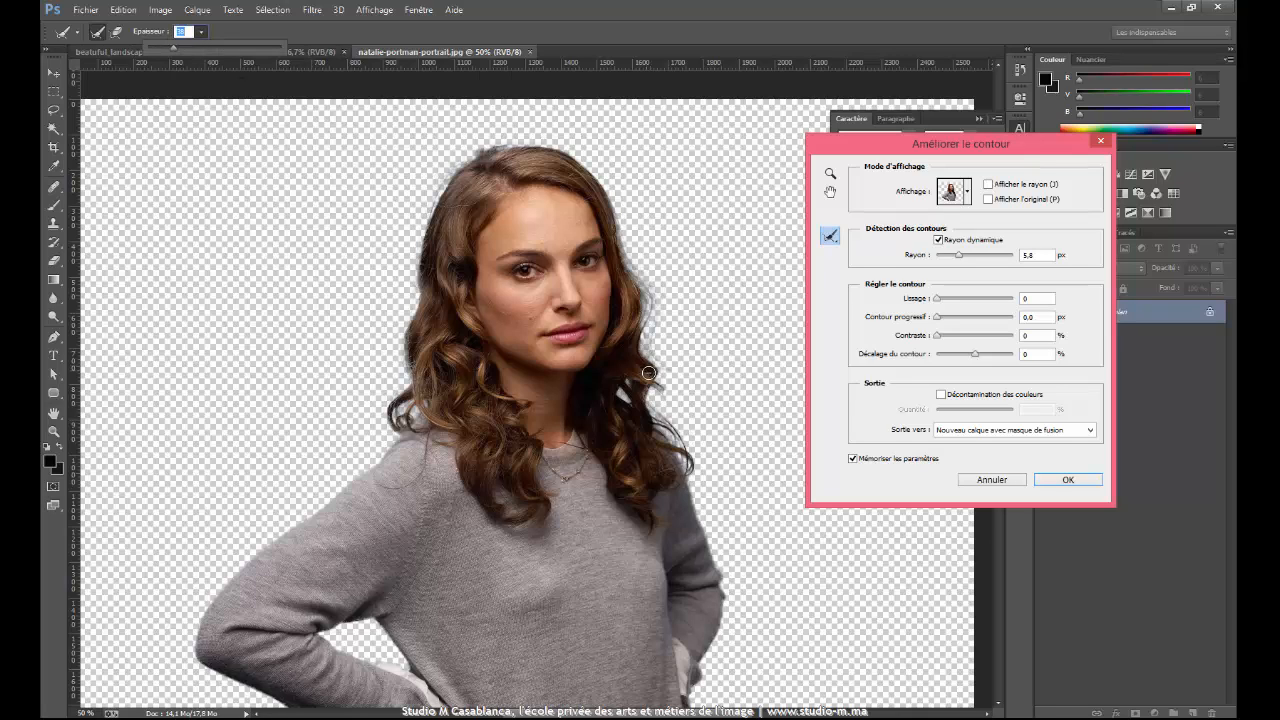
{"action": "key", "text": "Return"}
{"action": "key", "text": "alt"}
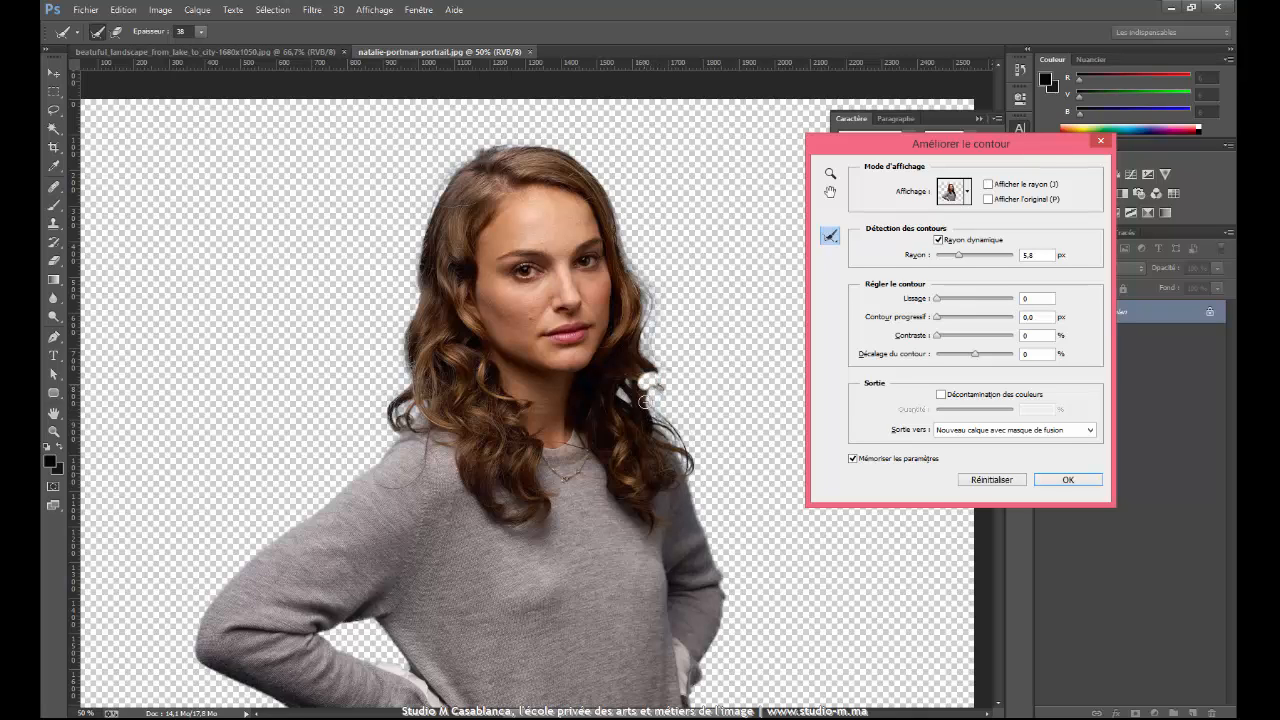
{"action": "mouse_move", "coordinate": [646, 400]}
{"action": "left_mouse_down"}
{"action": "mouse_move", "coordinate": [659, 378]}
{"action": "mouse_move", "coordinate": [639, 368]}
{"action": "left_mouse_up"}
Touch up the refinements on the curls above the near shoulder and along the top of the head.
{"action": "key", "text": "alt"}
{"action": "mouse_move", "coordinate": [414, 366]}
{"action": "left_mouse_down"}
{"action": "mouse_move", "coordinate": [415, 336]}
{"action": "mouse_move", "coordinate": [434, 342]}
{"action": "mouse_move", "coordinate": [428, 420]}
{"action": "mouse_move", "coordinate": [399, 405]}
{"action": "mouse_move", "coordinate": [394, 440]}
{"action": "left_mouse_up"}
{"action": "key", "text": "alt"}
{"action": "left_click_drag", "start_coordinate": [457, 417], "coordinate": [450, 412]}
{"action": "mouse_move", "coordinate": [472, 166]}
{"action": "left_mouse_down"}
{"action": "mouse_move", "coordinate": [516, 148]}
{"action": "mouse_move", "coordinate": [479, 177]}
{"action": "mouse_move", "coordinate": [500, 143]}
{"action": "mouse_move", "coordinate": [563, 146]}
{"action": "left_mouse_up"}
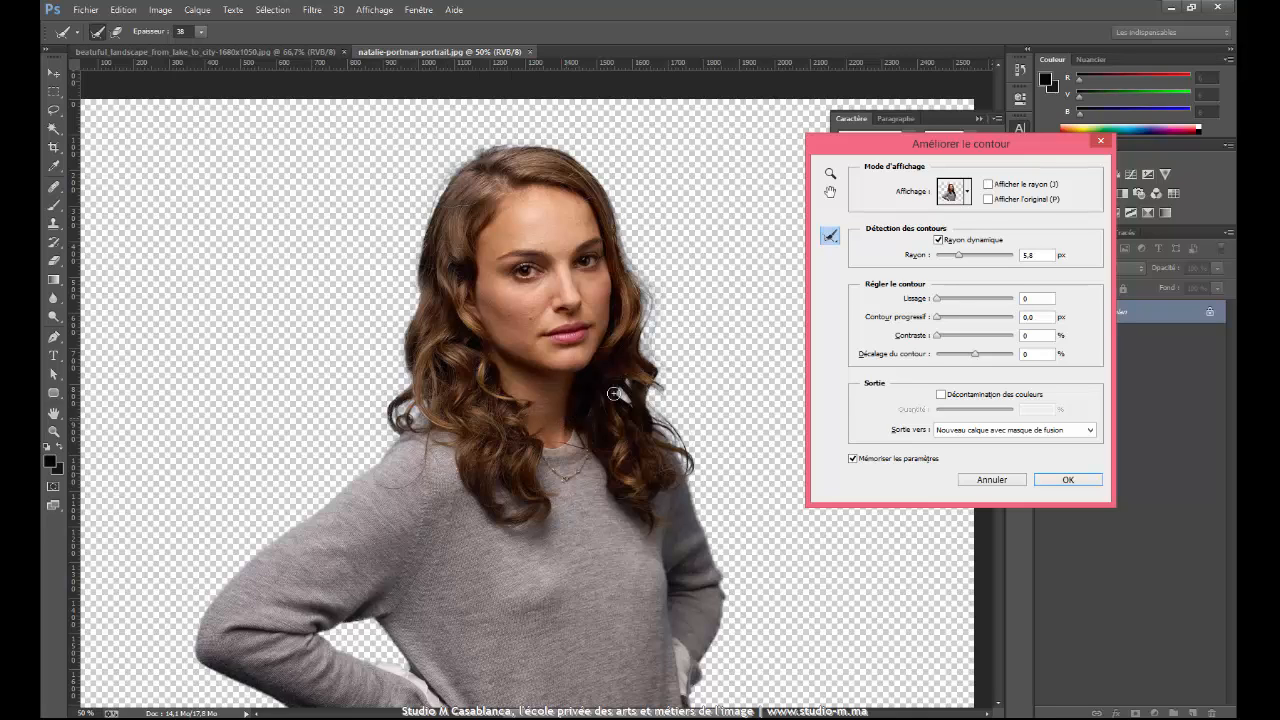
Preview the cutout on black (Sur noir) and brush over the remaining hair edges on both sides of the head.
{"action": "left_click", "coordinate": [968, 200]}
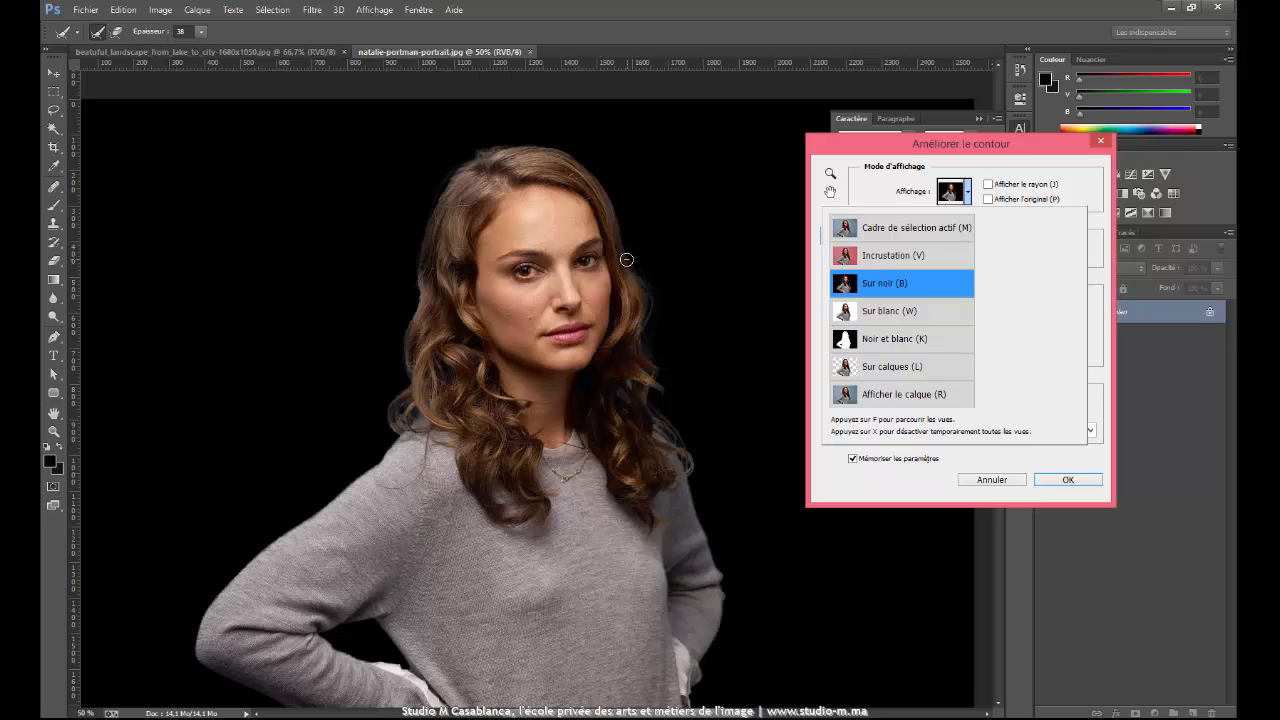
{"action": "mouse_move", "coordinate": [627, 270]}
{"action": "left_mouse_down"}
{"action": "mouse_move", "coordinate": [631, 293]}
{"action": "mouse_move", "coordinate": [657, 295]}
{"action": "mouse_move", "coordinate": [665, 317]}
{"action": "mouse_move", "coordinate": [651, 360]}
{"action": "left_mouse_up"}
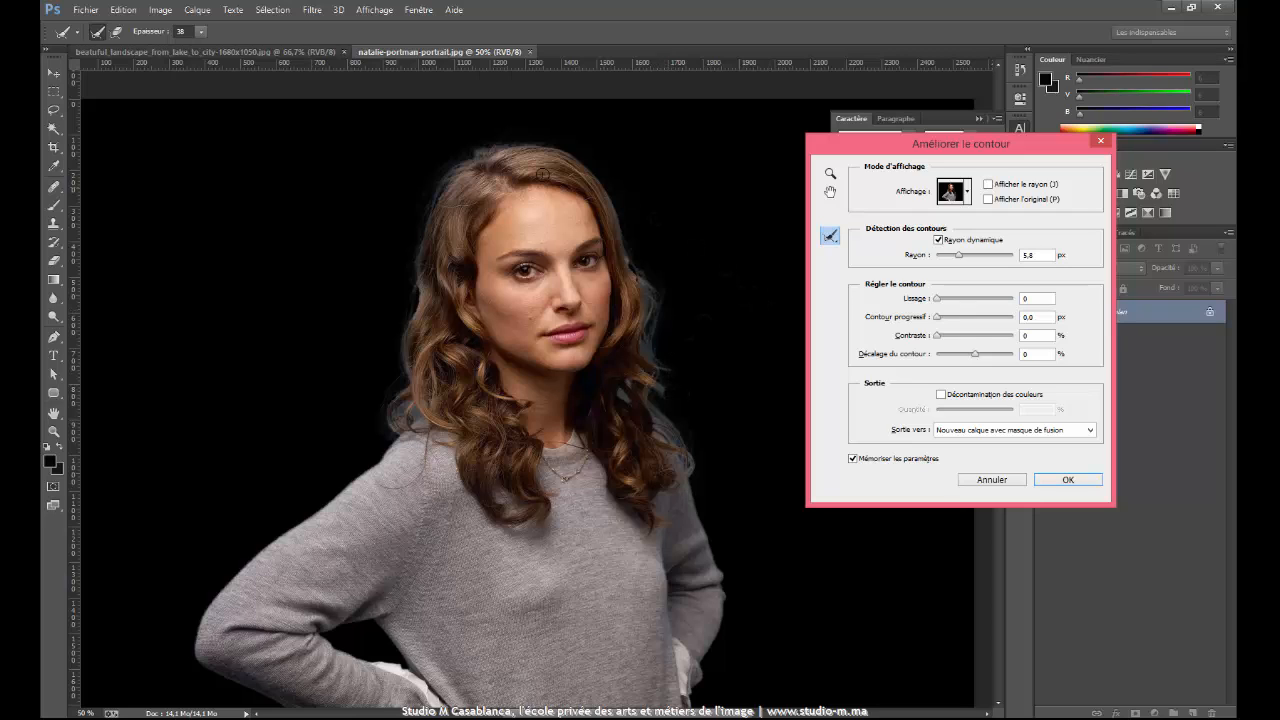
{"action": "mouse_move", "coordinate": [416, 262]}
{"action": "left_mouse_down"}
{"action": "mouse_move", "coordinate": [418, 308]}
{"action": "mouse_move", "coordinate": [404, 324]}
{"action": "mouse_move", "coordinate": [414, 240]}
{"action": "left_mouse_up"}
Set the edge contrast to 9% and the edge shift to -35%, and touch up the hair contour near the crown.
{"action": "left_click", "coordinate": [976, 358]}
{"action": "left_click_drag", "start_coordinate": [972, 360], "coordinate": [947, 341]}
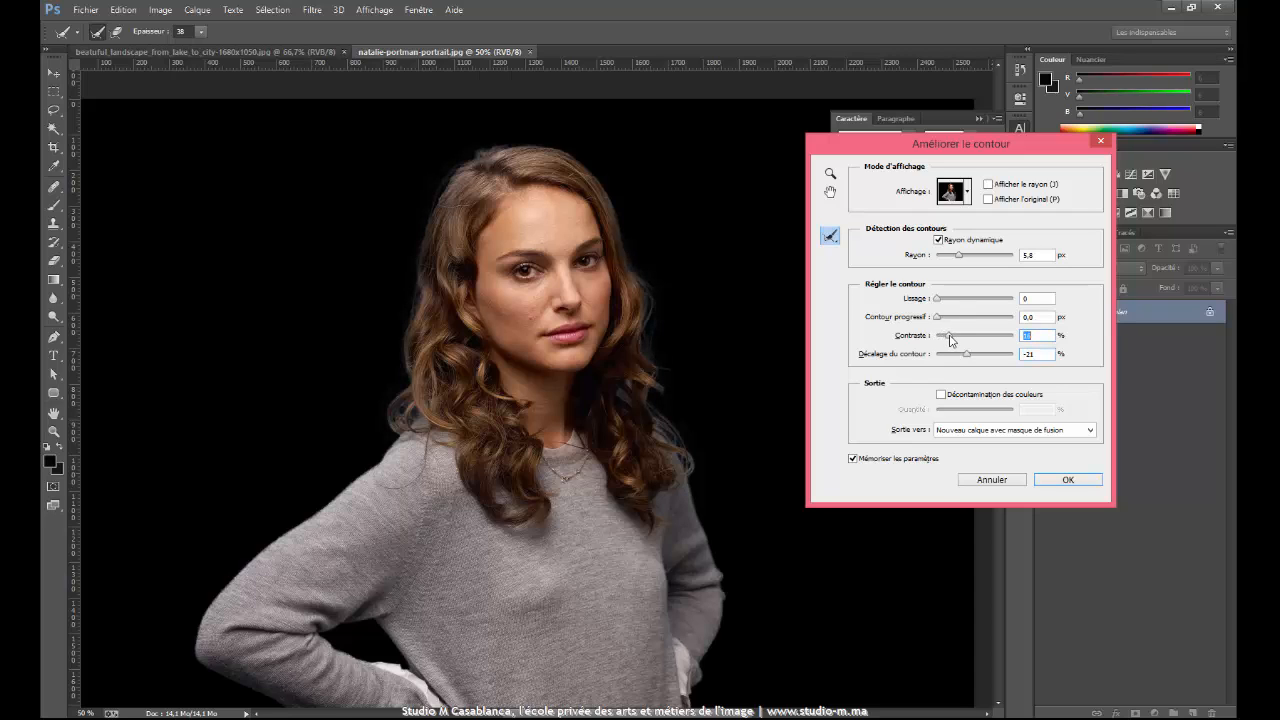
{"action": "left_click_drag", "start_coordinate": [947, 341], "coordinate": [957, 381]}
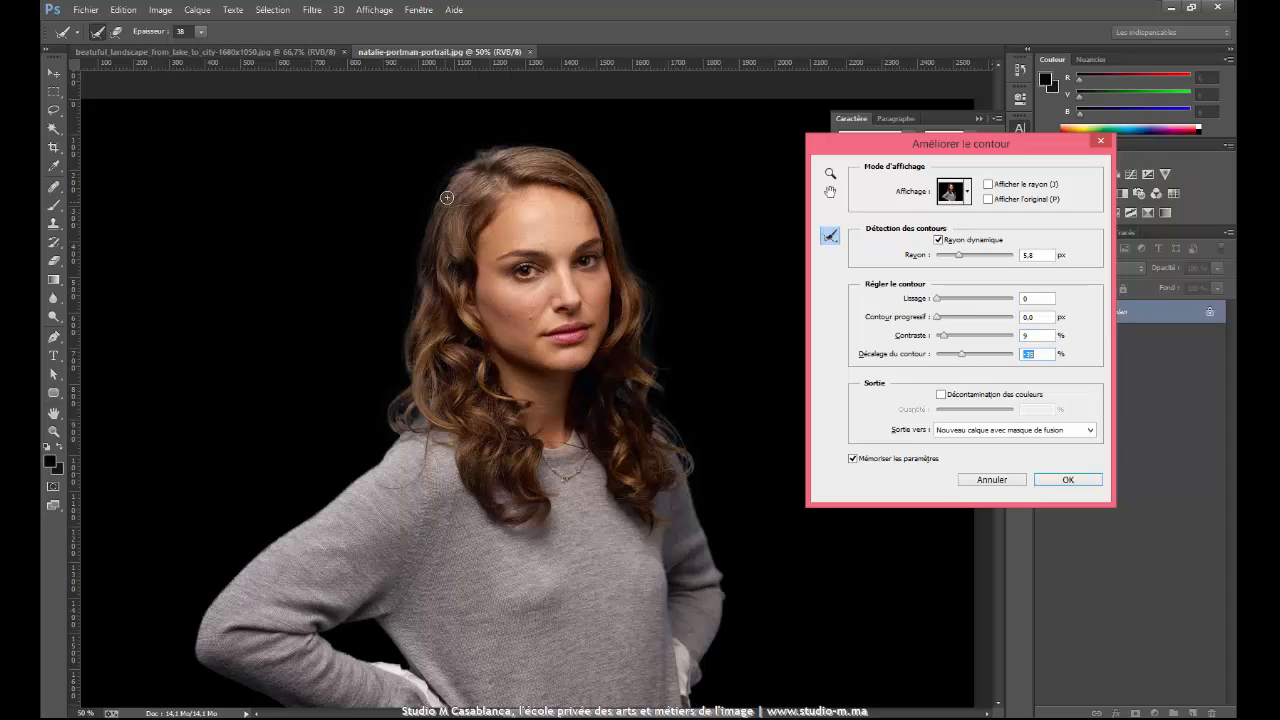
{"action": "left_click_drag", "start_coordinate": [437, 217], "coordinate": [464, 179]}
Output the refined edge as a selection (Sélection) and apply it.
{"action": "left_click", "coordinate": [963, 433]}
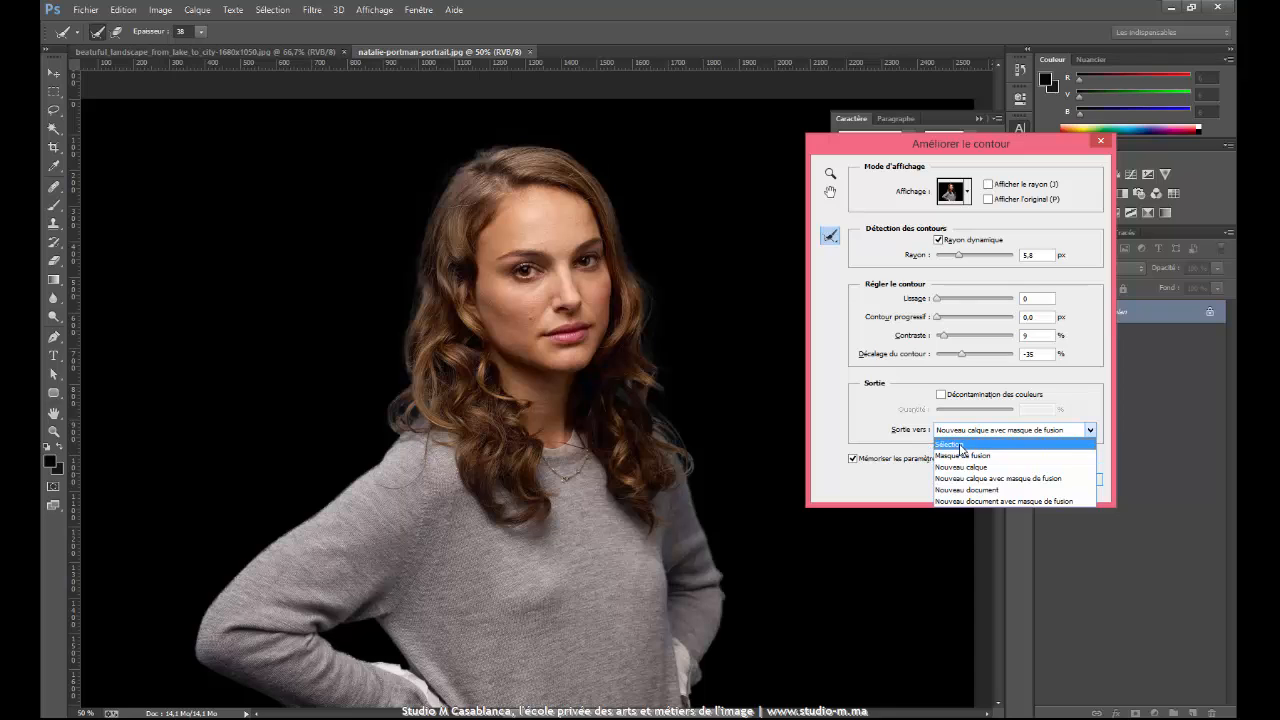
{"action": "left_click", "coordinate": [960, 449]}
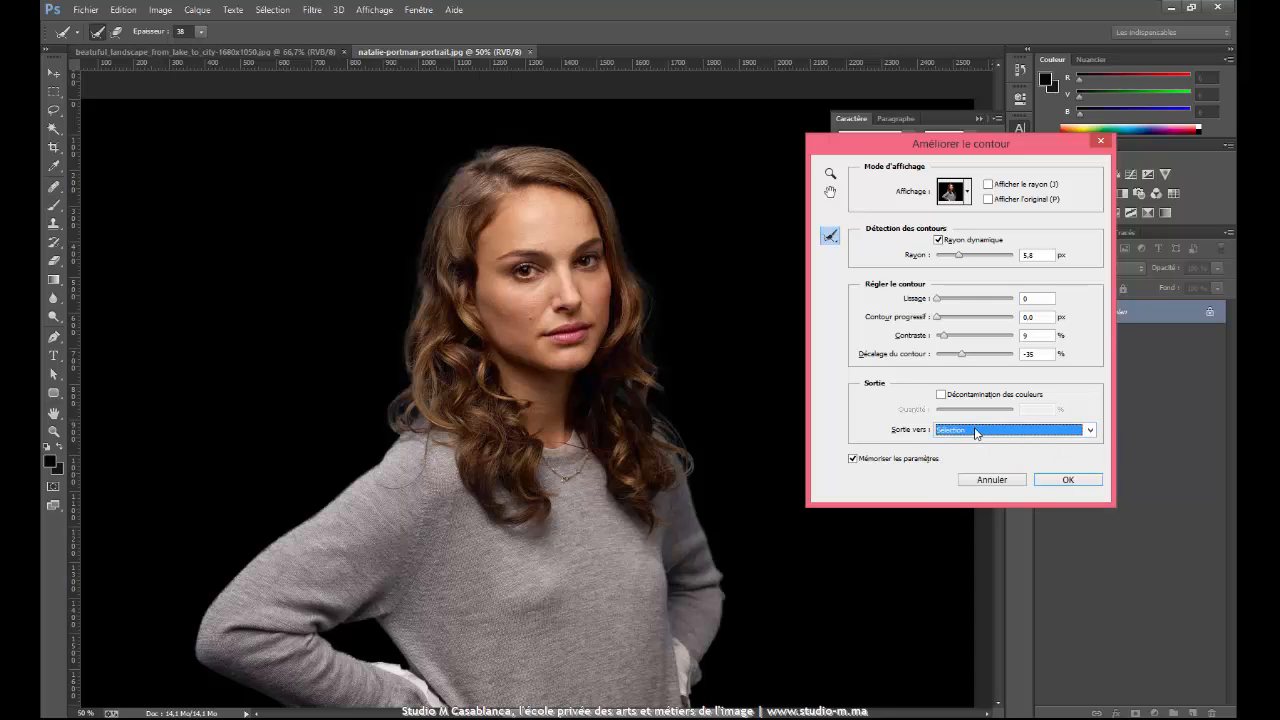
{"action": "left_click", "coordinate": [1060, 483]}
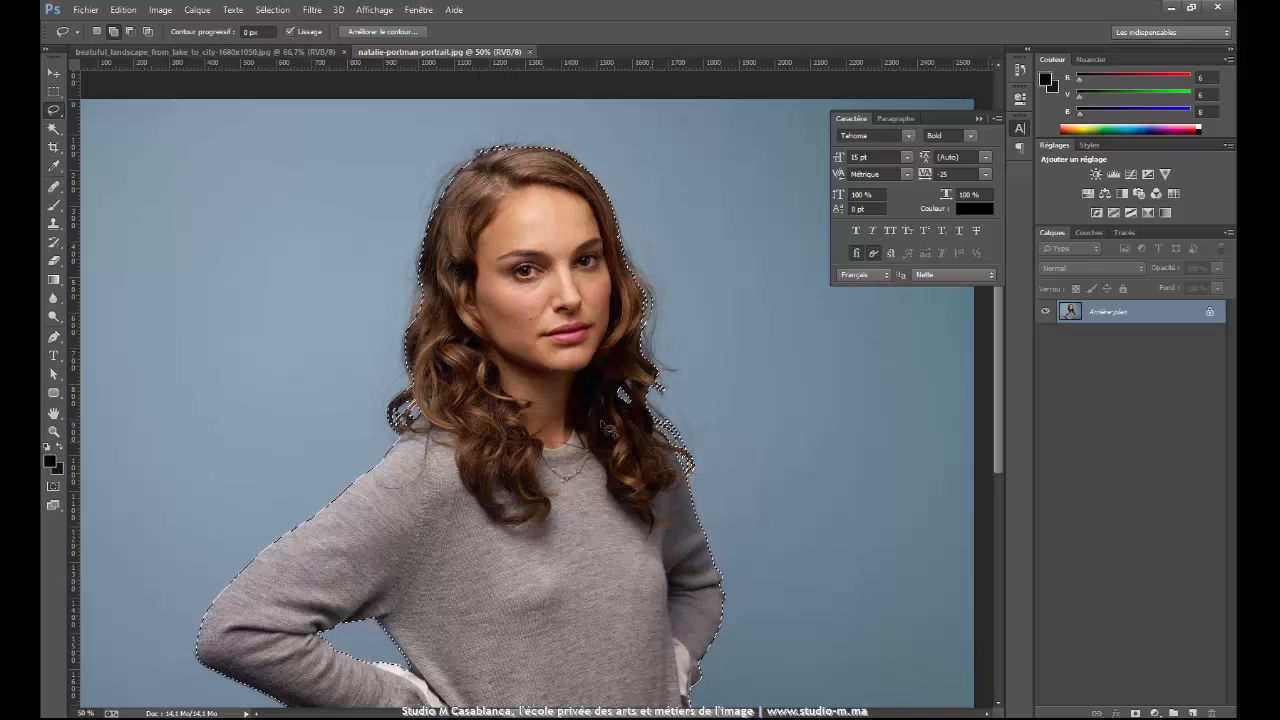
Copy the selected woman and paste her into the city landscape document.
{"action": "left_click", "coordinate": [123, 10]}
{"action": "left_click", "coordinate": [143, 104]}
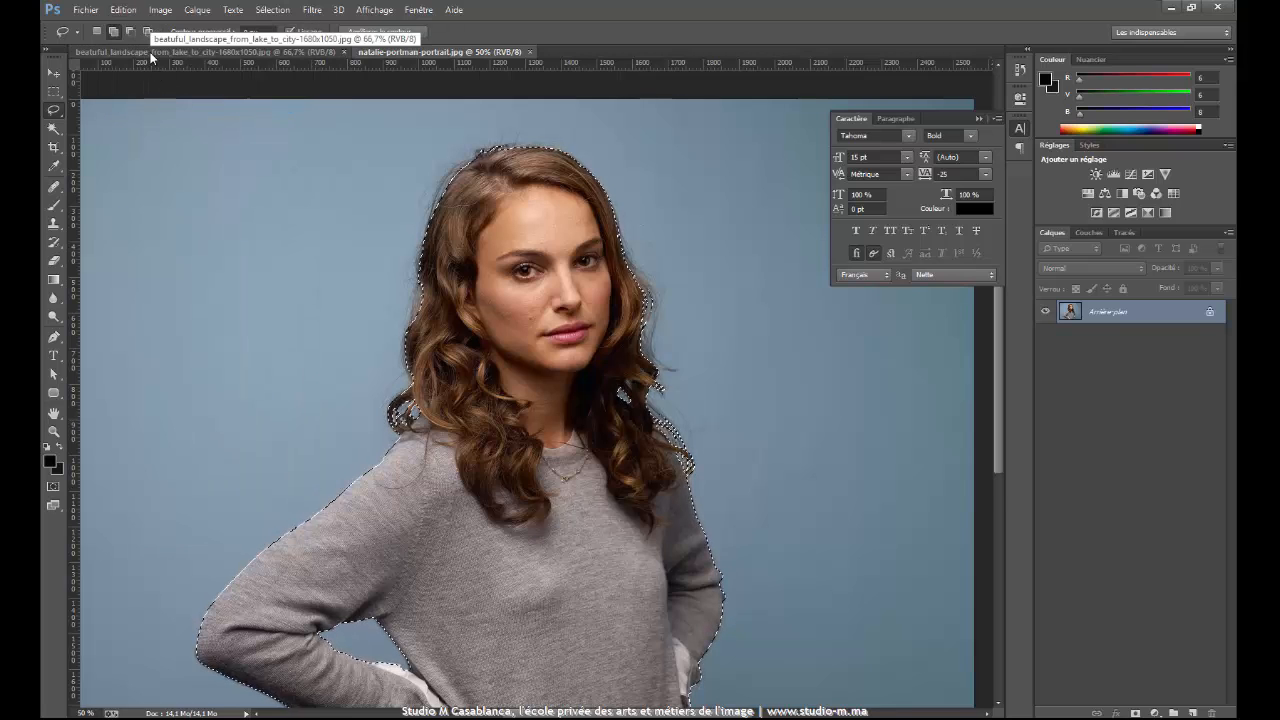
{"action": "left_click", "coordinate": [147, 55]}
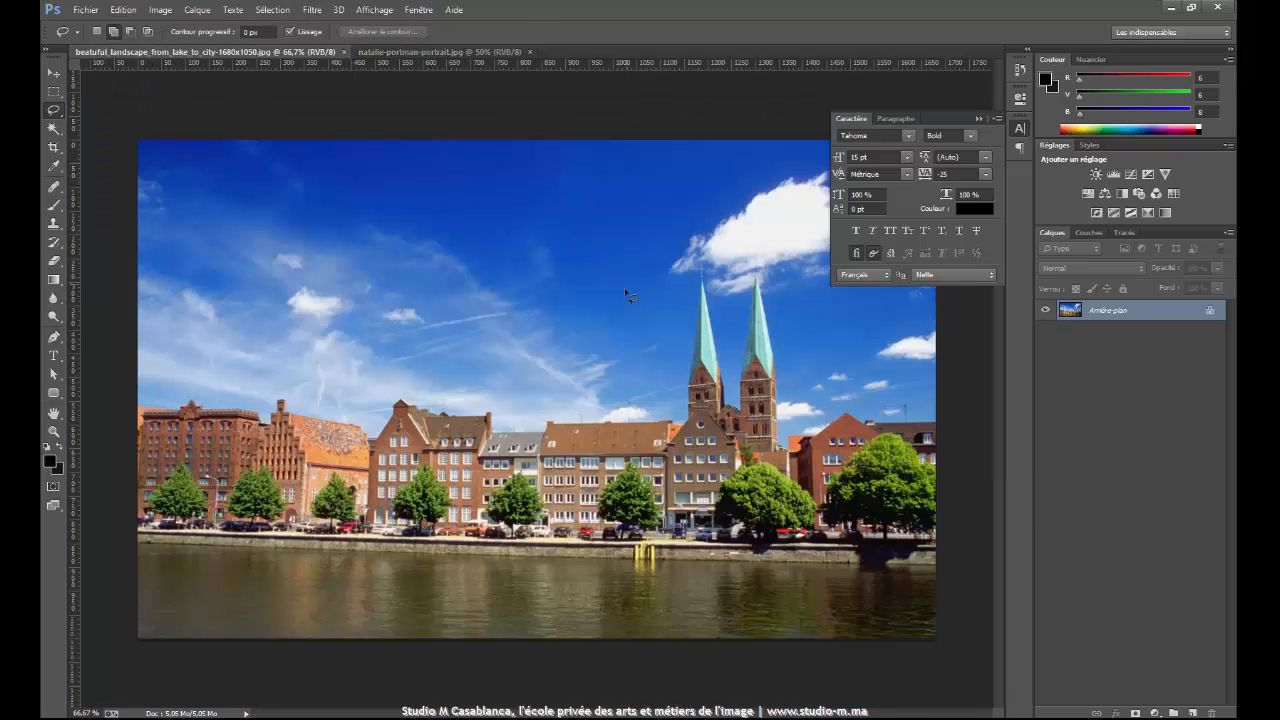
{"action": "left_click", "coordinate": [123, 10]}
{"action": "left_click", "coordinate": [140, 132]}
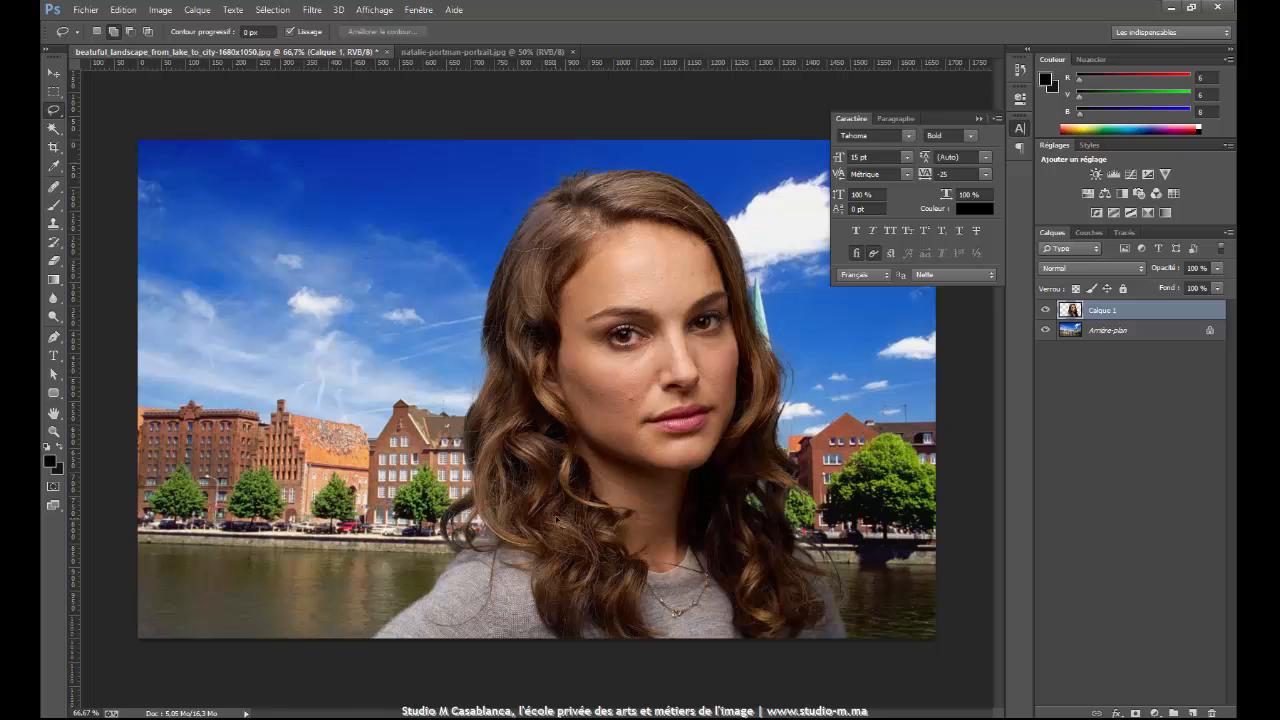
Scale the pasted woman proportionally to about 56% with Free Transform, place her at the landscape's right side, and apply the transformation.
{"action": "key", "text": "ctrl+minus"}
{"action": "key", "text": "ctrl+minus"}
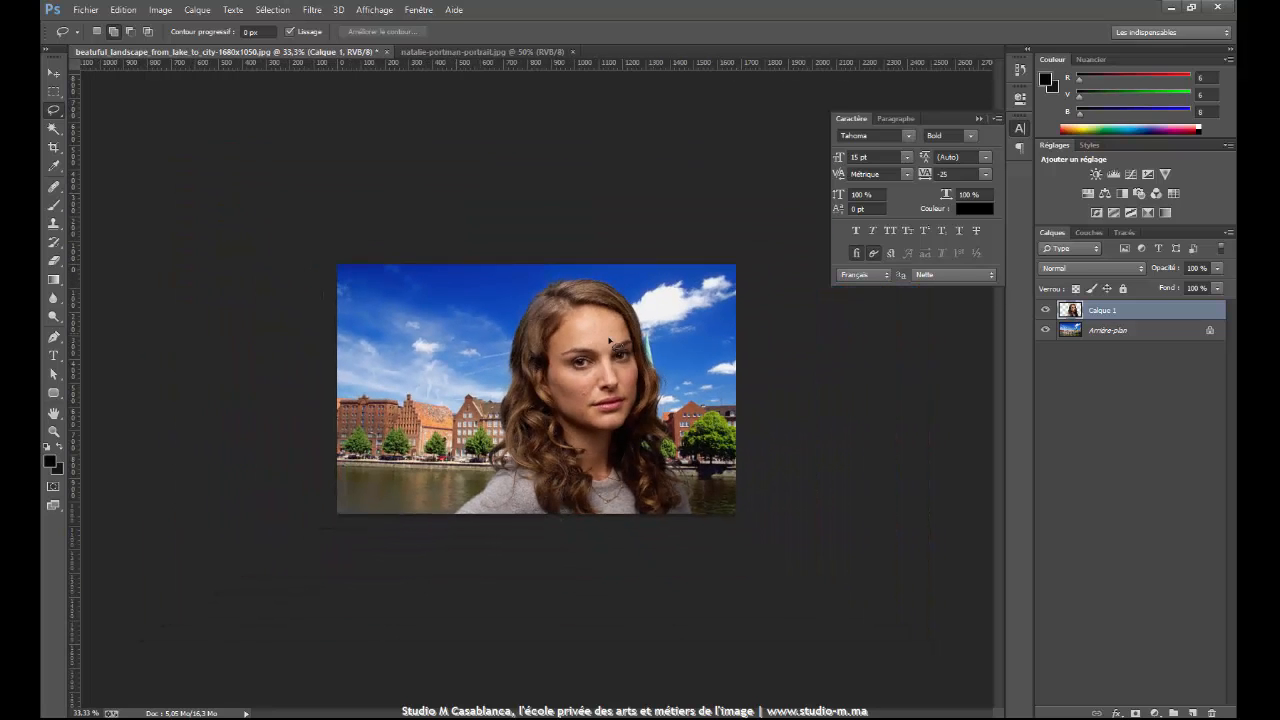
{"action": "left_click", "coordinate": [123, 9]}
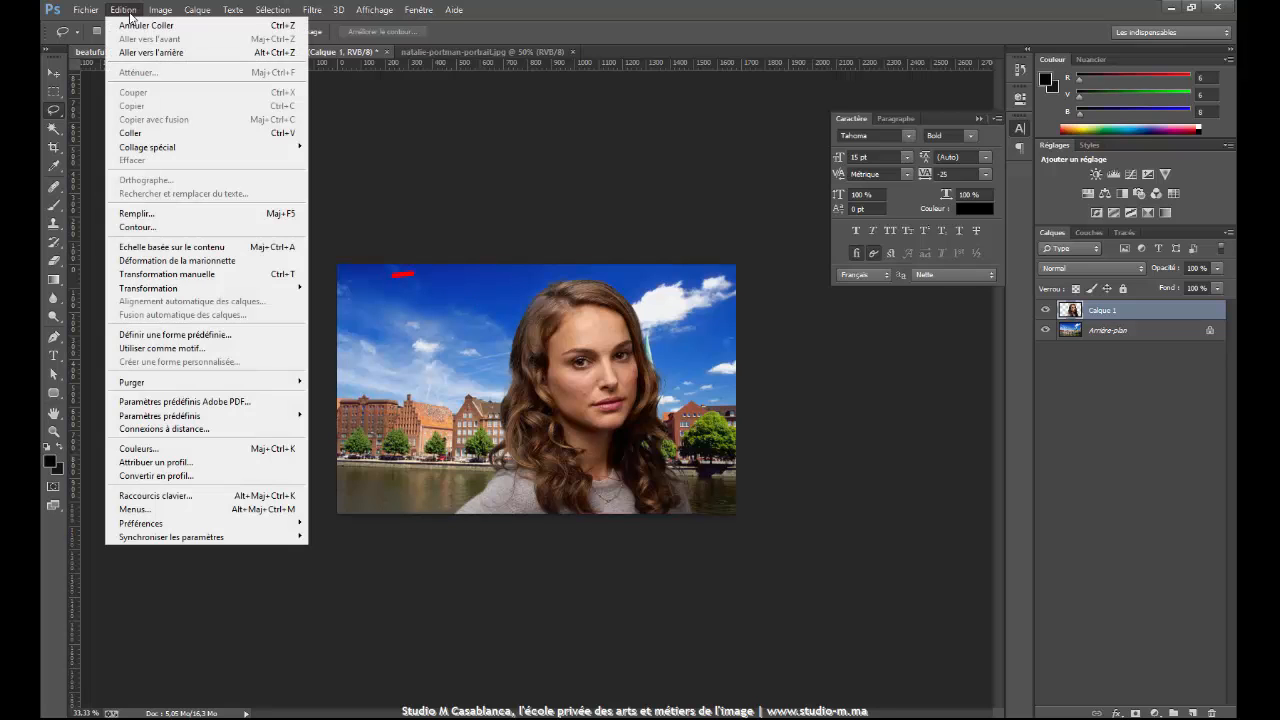
{"action": "left_click", "coordinate": [167, 273]}
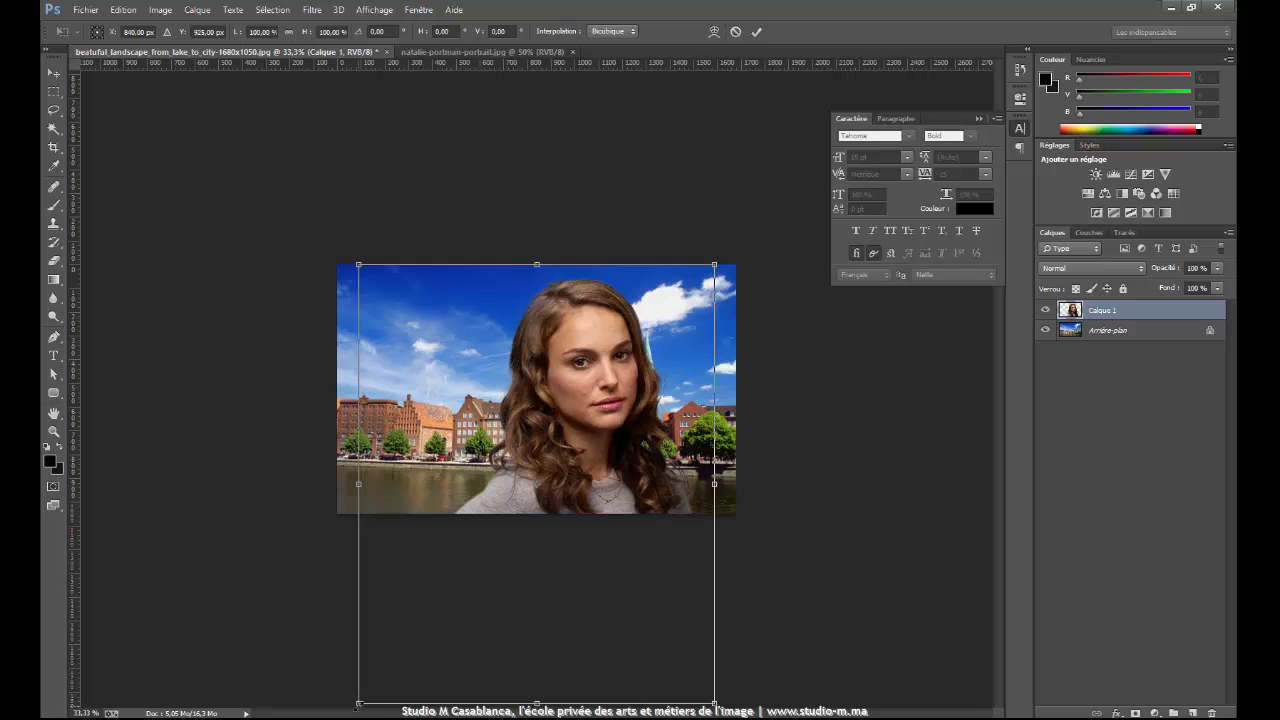
{"action": "left_click_drag", "start_coordinate": [358, 703], "coordinate": [493, 536]}
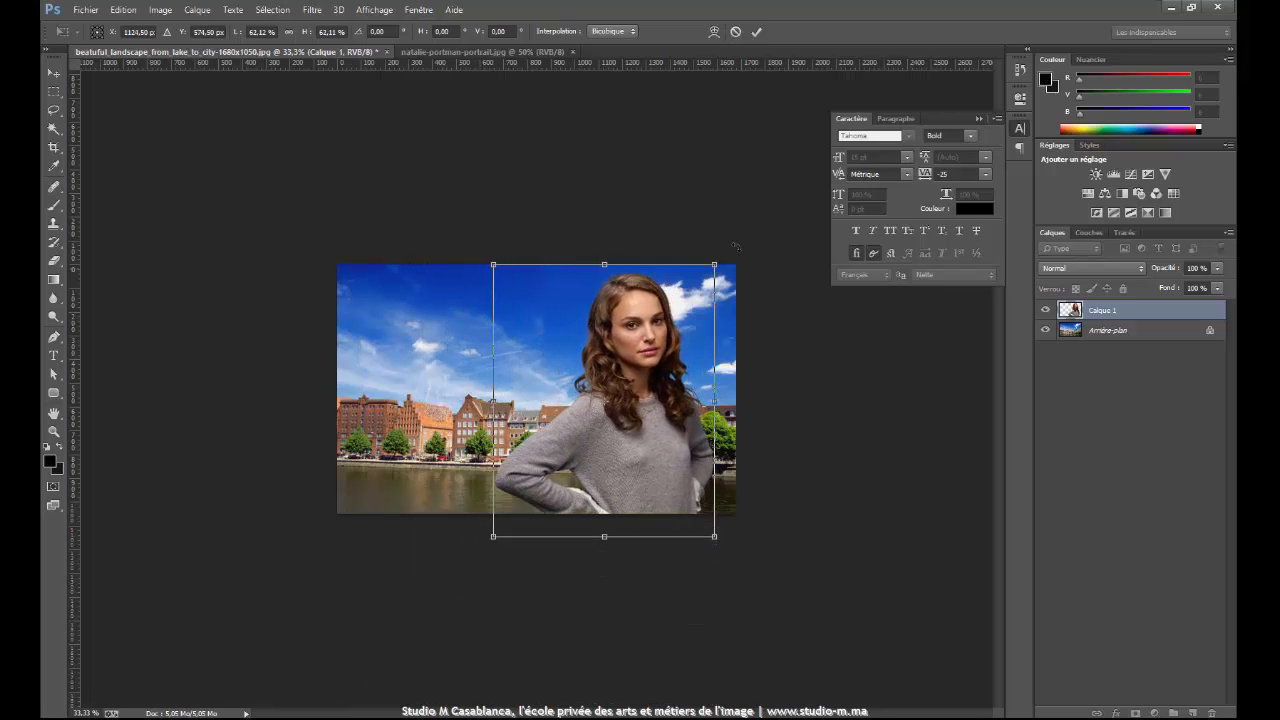
{"action": "left_click_drag", "start_coordinate": [714, 265], "coordinate": [693, 290]}
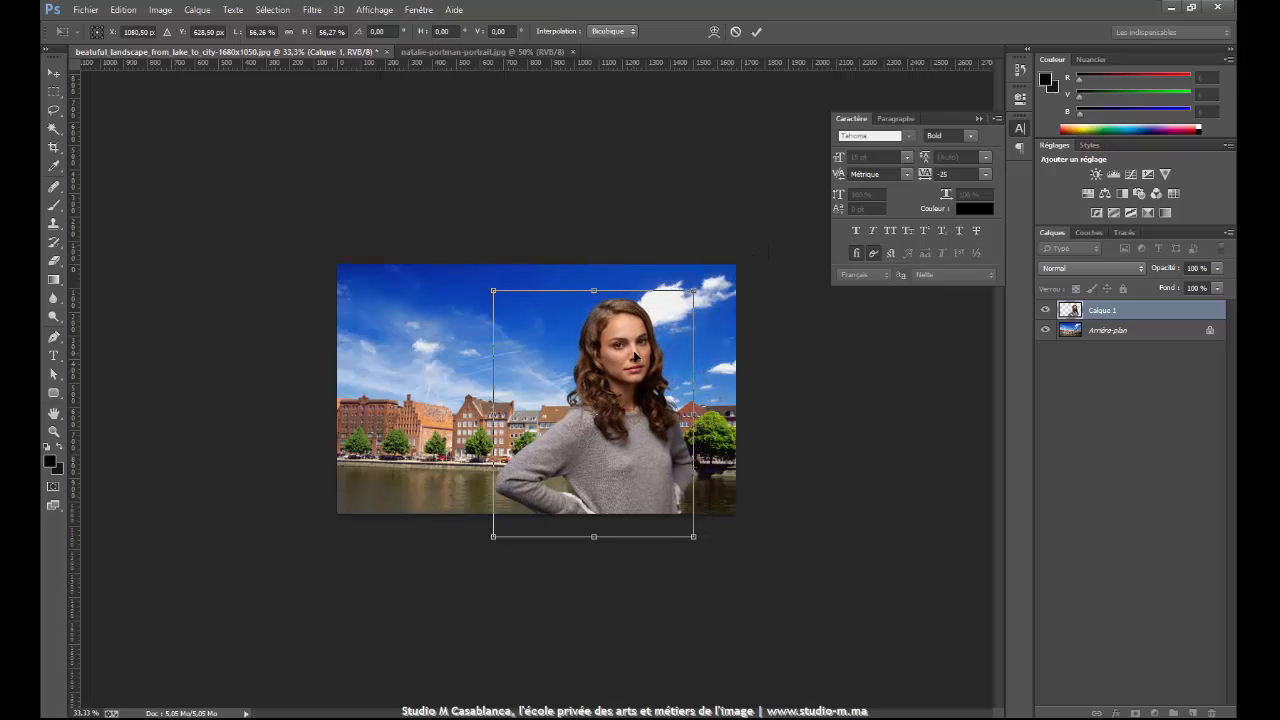
{"action": "left_click_drag", "start_coordinate": [634, 355], "coordinate": [661, 343]}
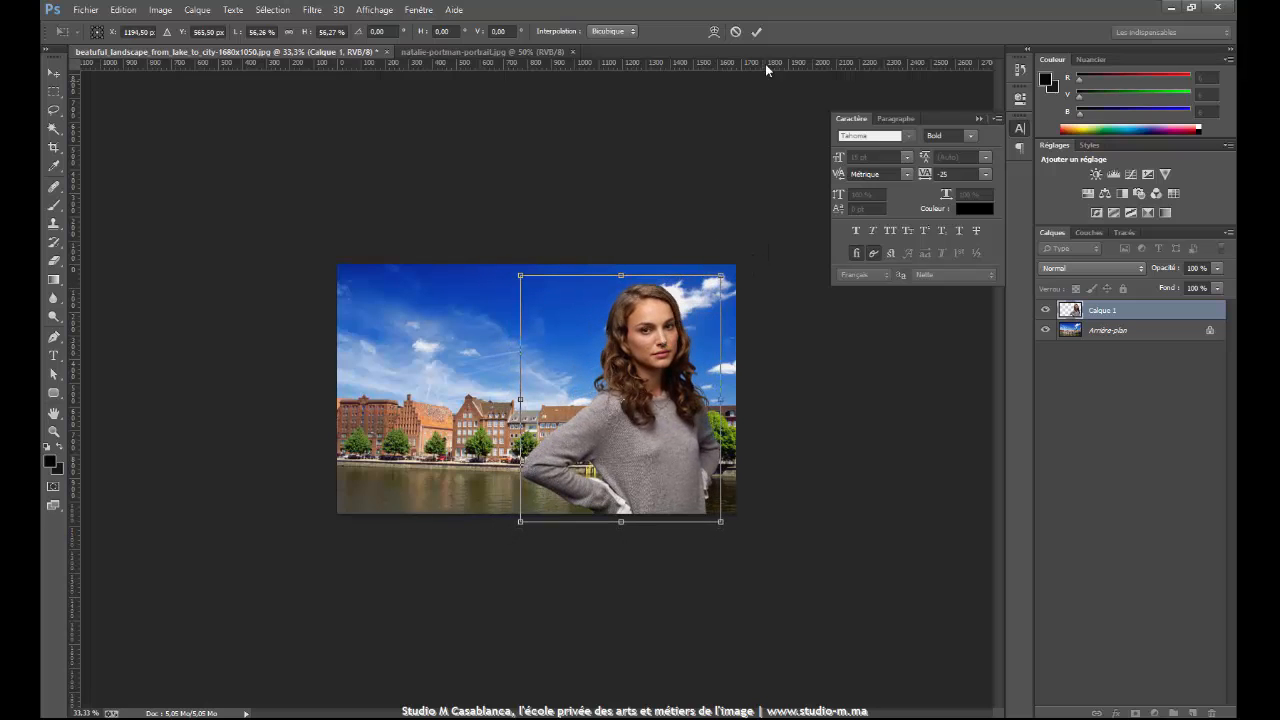
{"action": "left_click", "coordinate": [760, 34]}
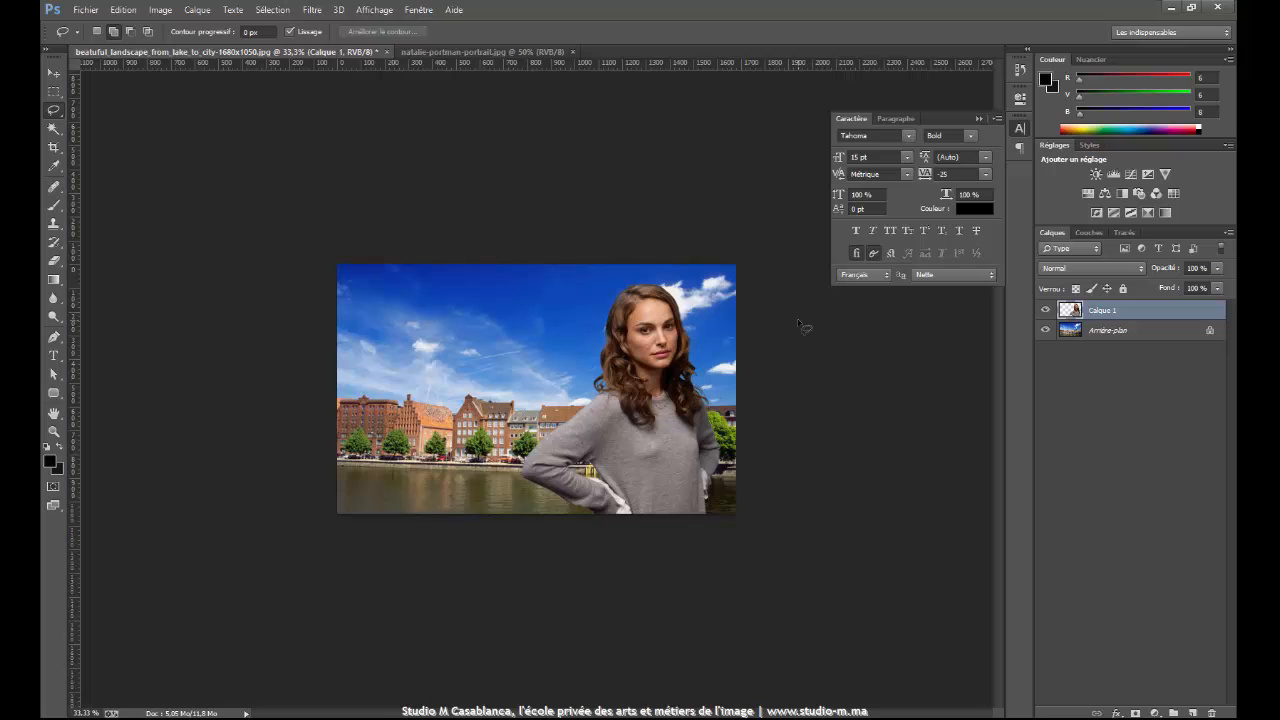
Hide the character settings and examine the woman's hair edges against the sky at 100% magnification.
{"action": "key", "text": "ctrl+1"}
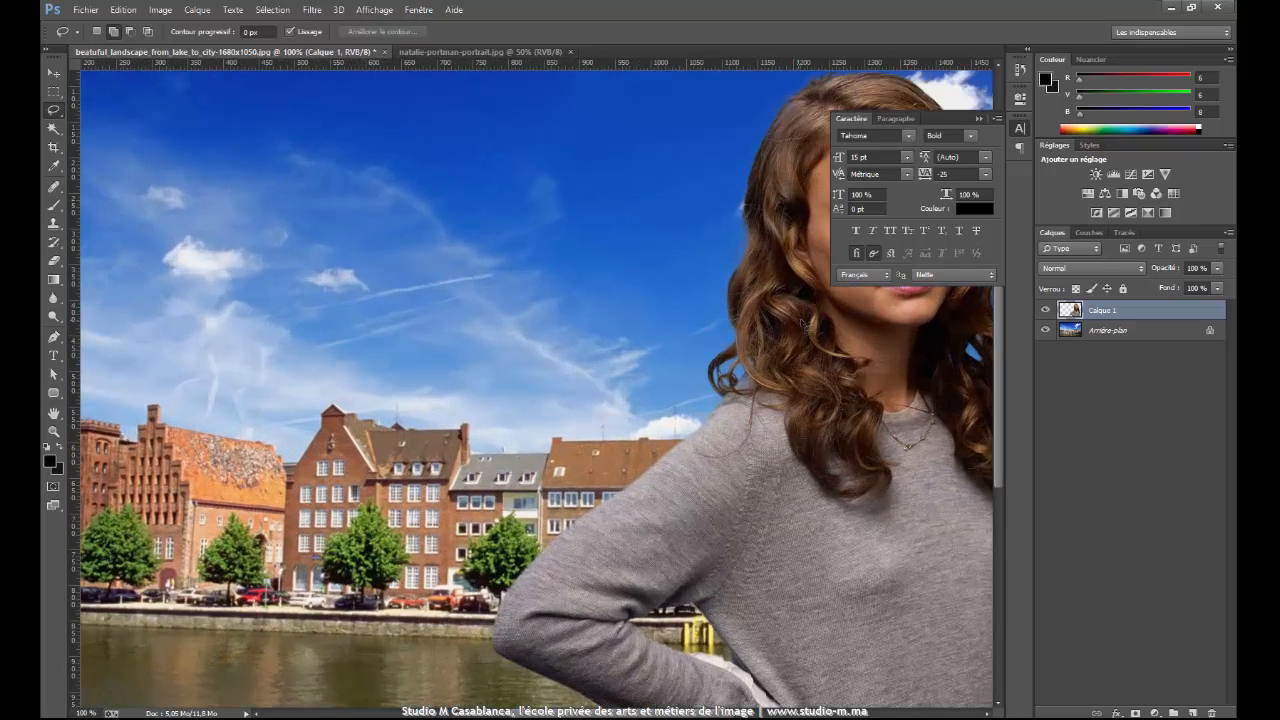
{"action": "left_click", "coordinate": [1019, 128]}
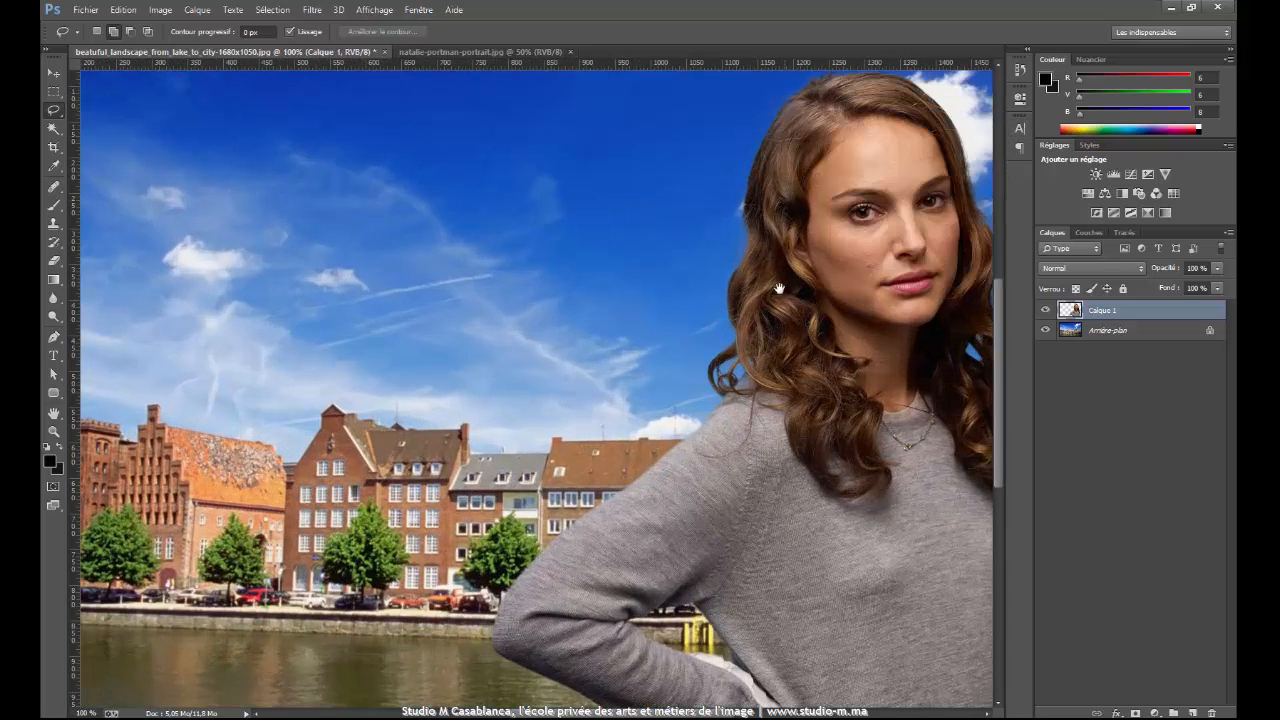
{"action": "left_click_drag", "start_coordinate": [779, 288], "coordinate": [612, 311]}
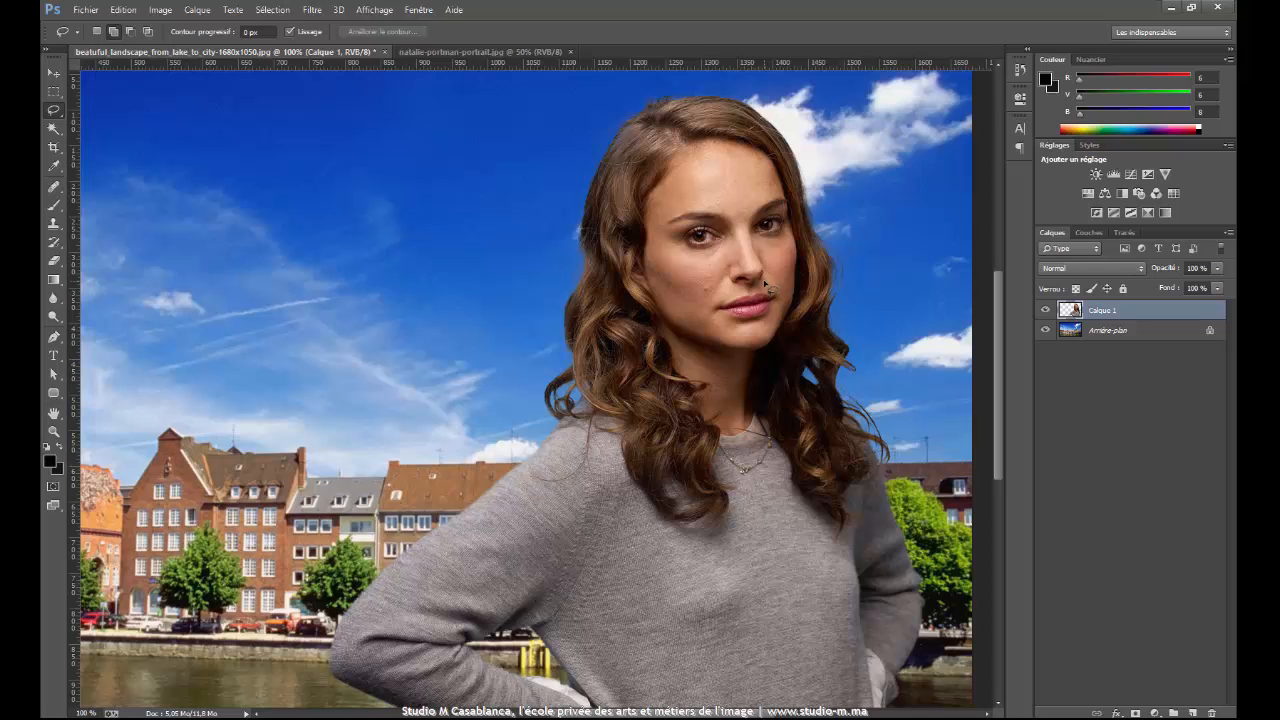
Check the original portrait's image size in pixels (Pixels), cancel without resizing, and return to the city landscape composite.
{"action": "left_click", "coordinate": [545, 53]}
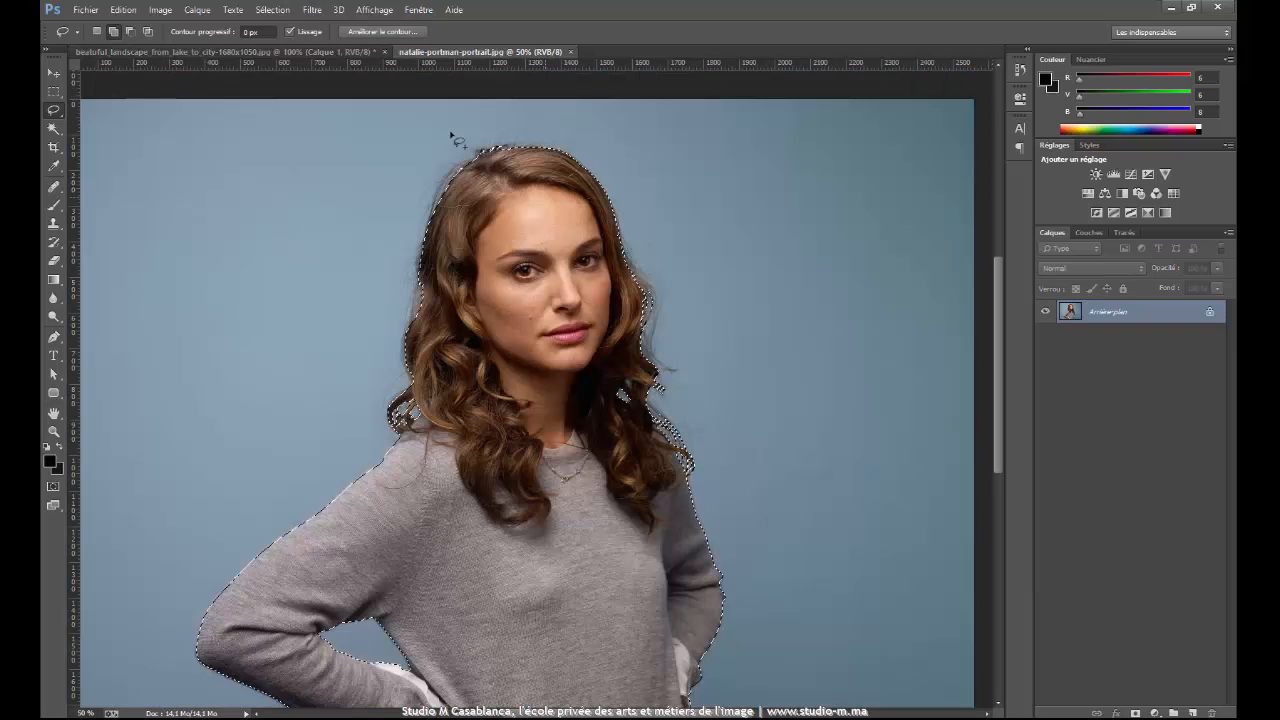
{"action": "left_click", "coordinate": [160, 9]}
{"action": "left_click", "coordinate": [182, 115]}
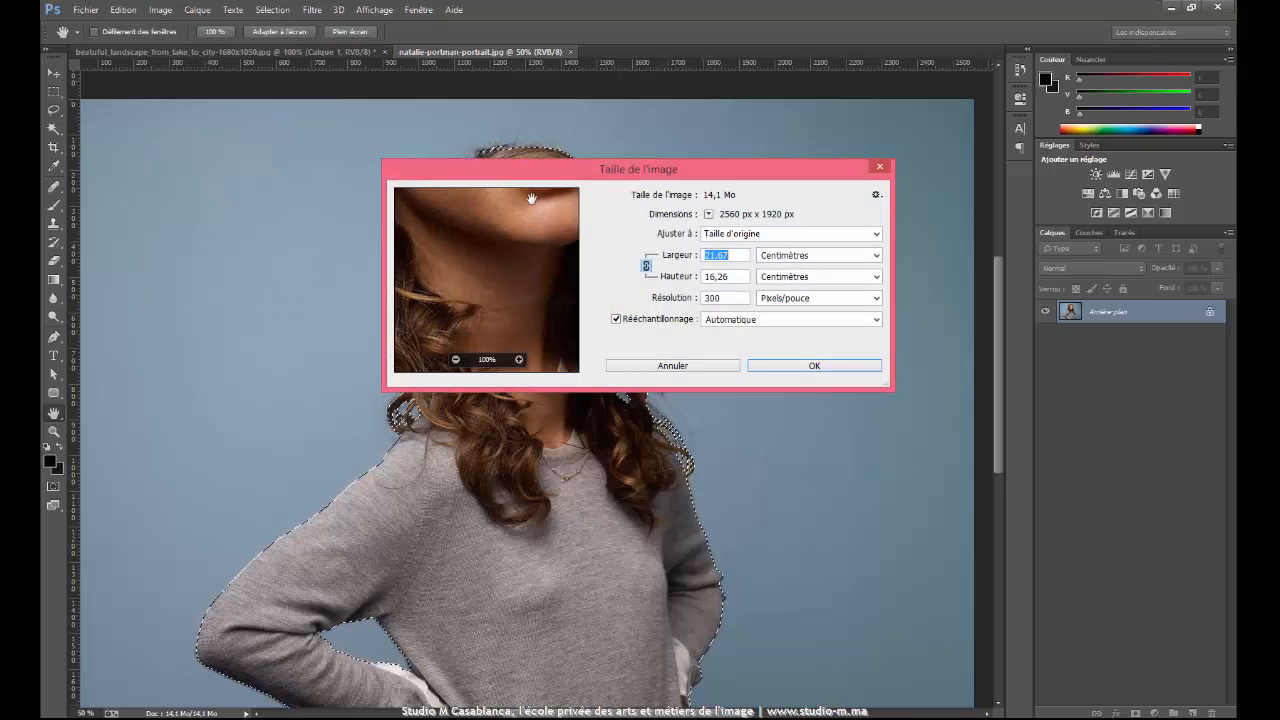
{"action": "left_click", "coordinate": [788, 257]}
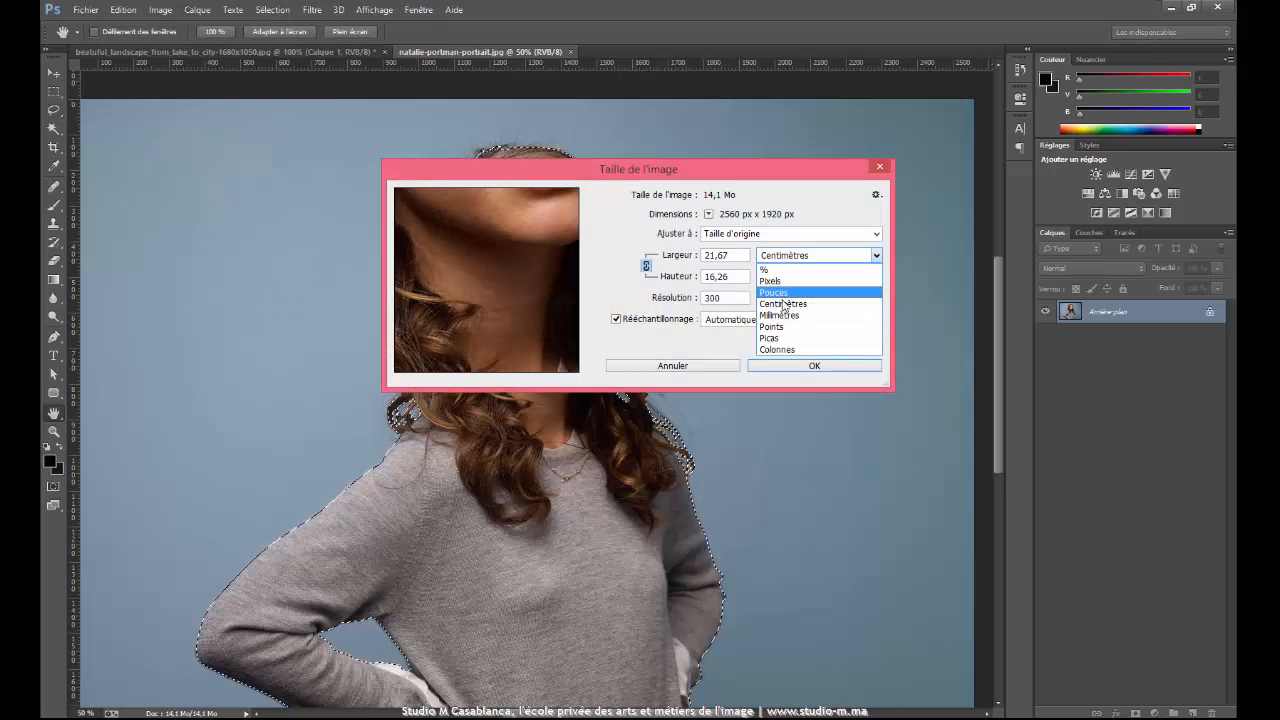
{"action": "left_click", "coordinate": [783, 281]}
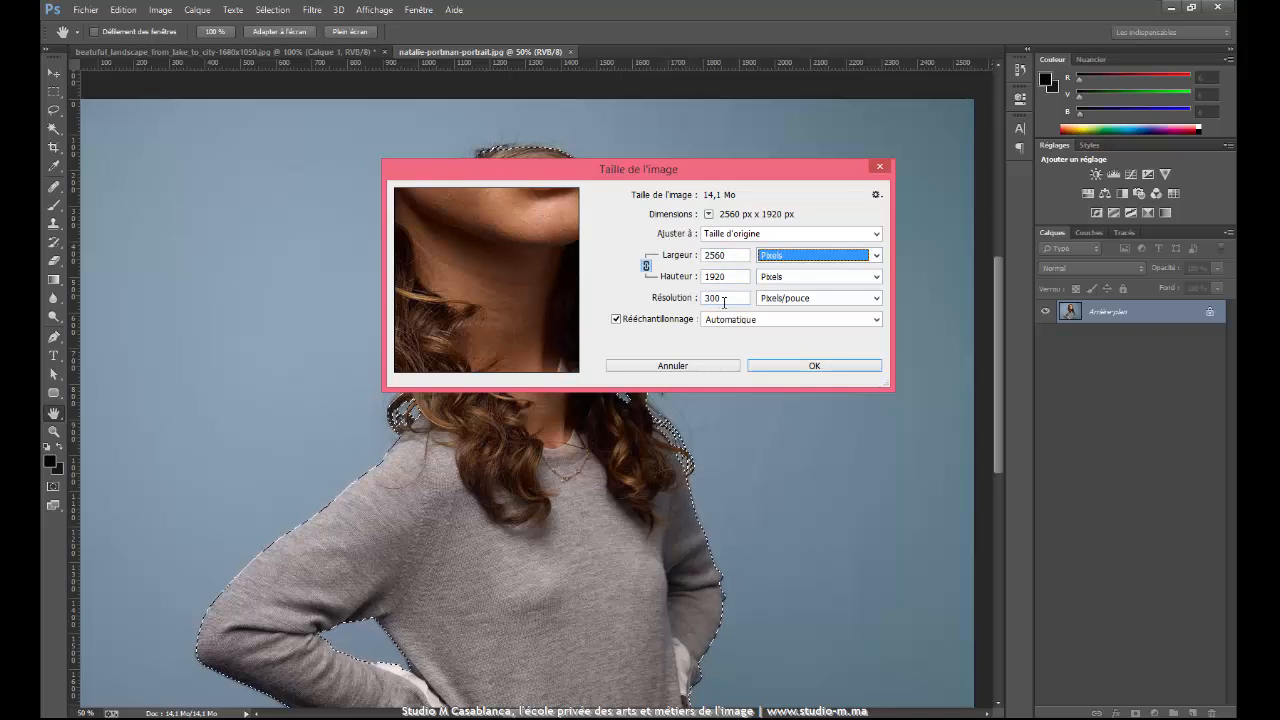
{"action": "left_click_drag", "start_coordinate": [701, 166], "coordinate": [870, 184]}
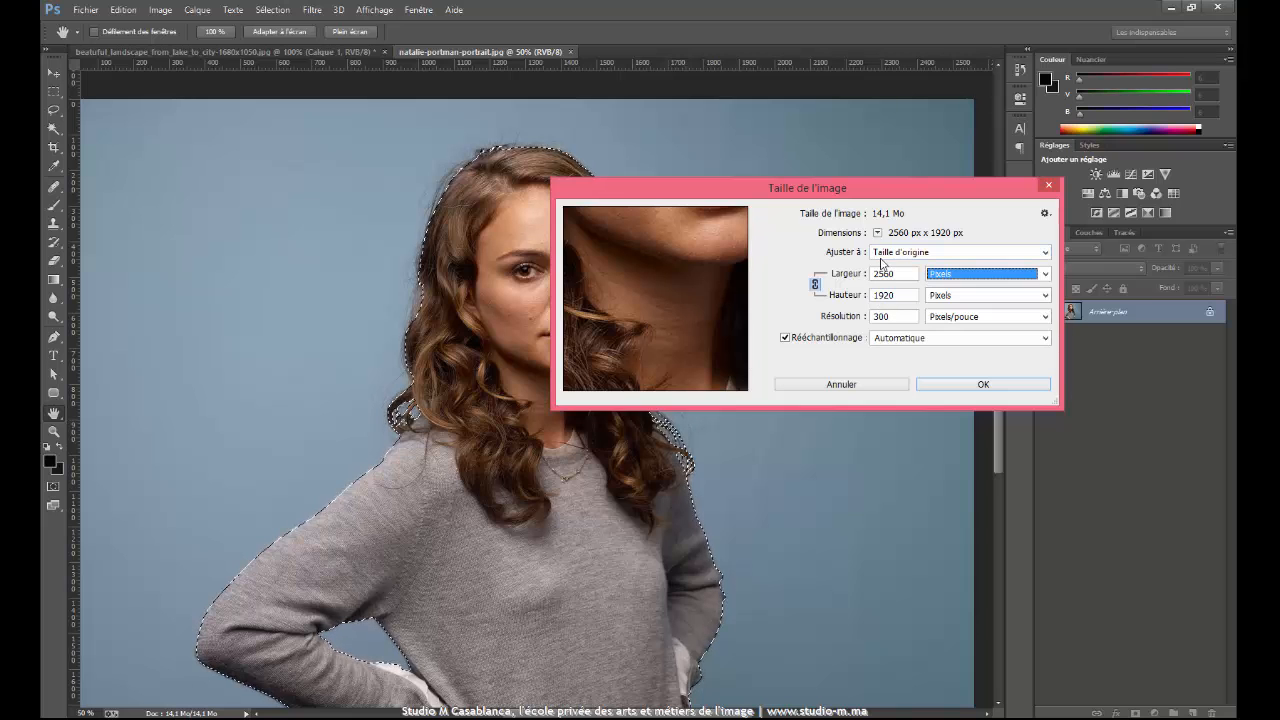
{"action": "left_click", "coordinate": [884, 389]}
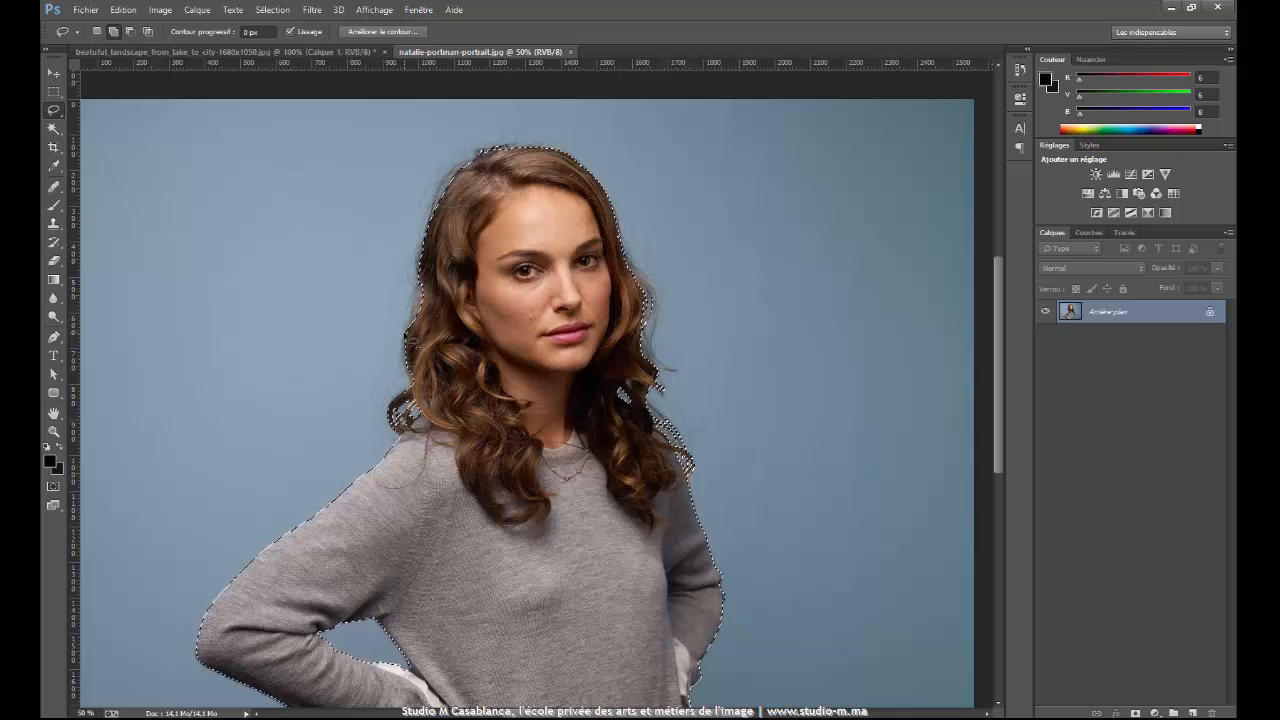
{"action": "left_click_drag", "start_coordinate": [326, 84], "coordinate": [306, 226]}
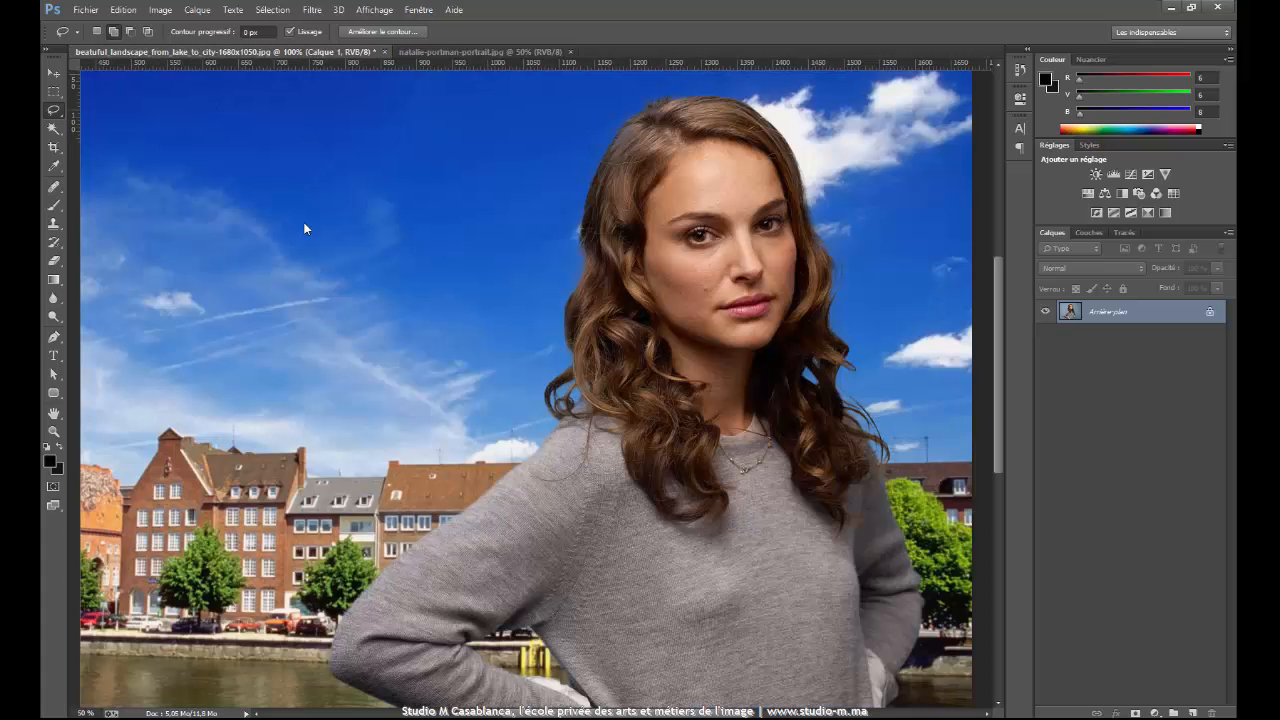